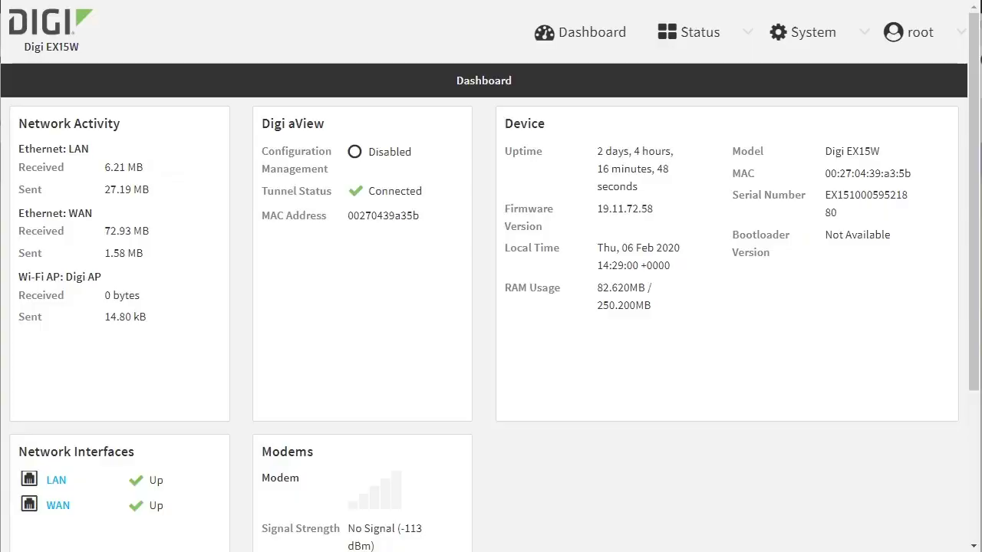
- Read the Cisco R1 IPsec notes in Notepad down to the access lists, then minimize Notepad
{"action": "key", "text": "alt+Tab"}
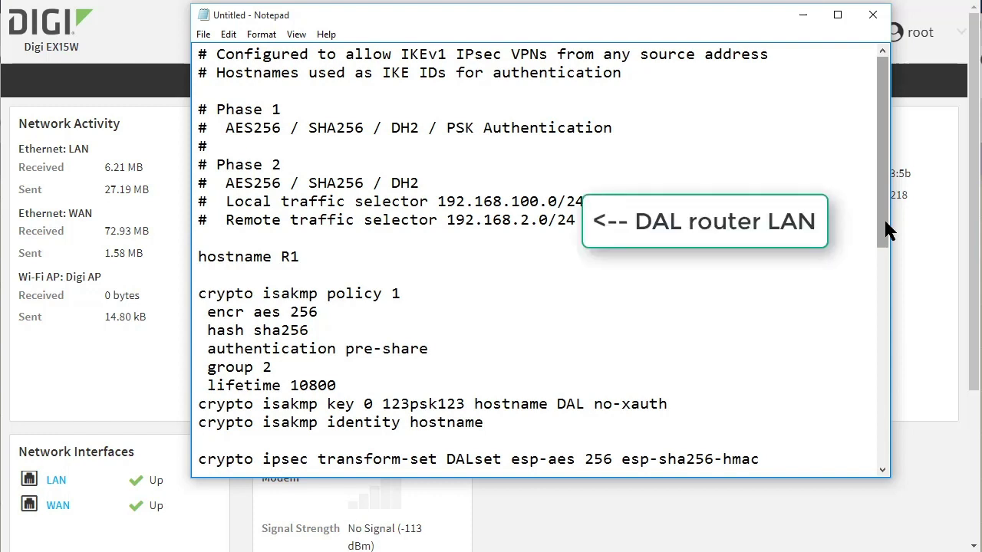
{"action": "left_click_drag", "start_coordinate": [885, 223], "coordinate": [896, 318]}
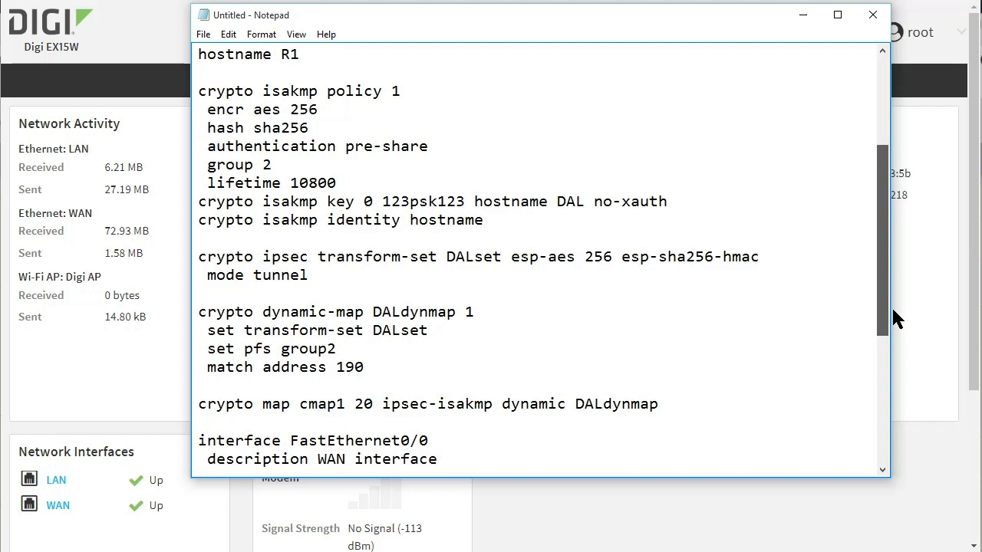
{"action": "left_click_drag", "start_coordinate": [894, 311], "coordinate": [878, 468]}
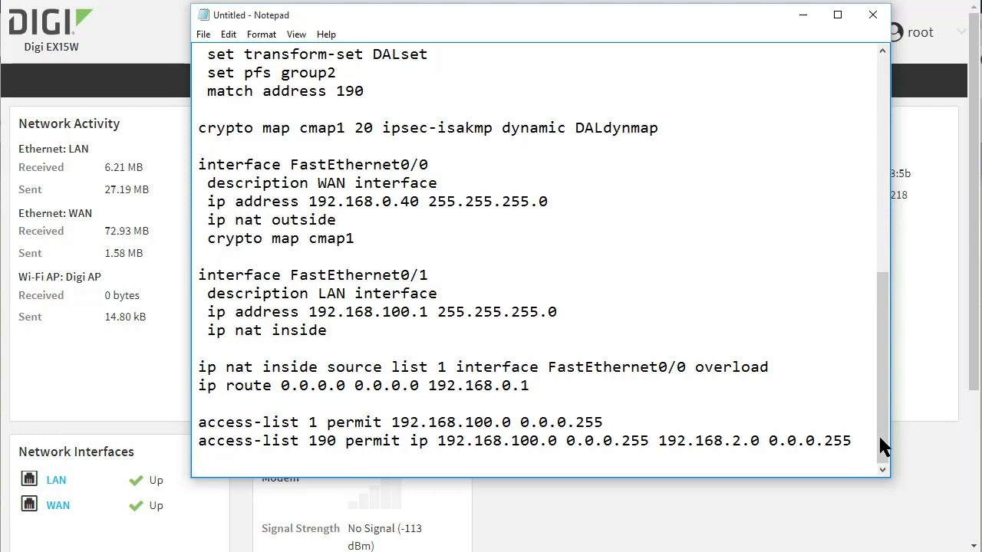
{"action": "left_click", "coordinate": [806, 17]}
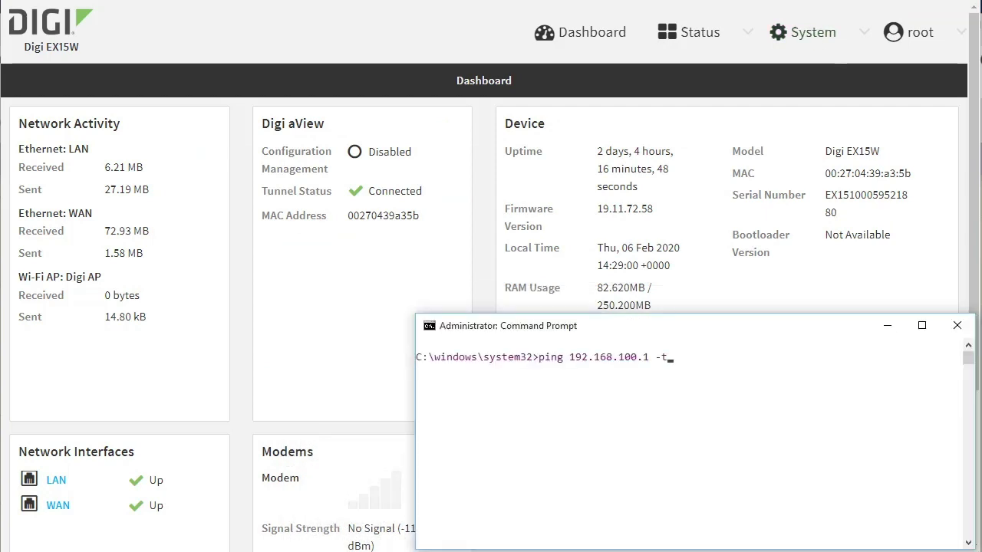
- Run the continuous ping to 192.168.100.1 and watch it time out
{"action": "key", "text": "Return"}
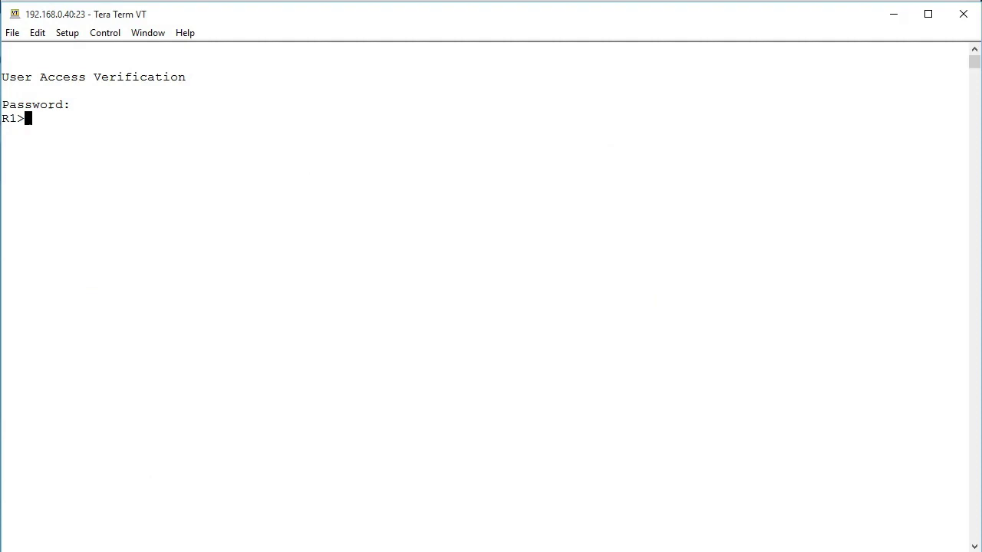
- Enter privileged mode on R1 and run show crypto isakmp sa, which lists nothing
{"action": "type", "text": "en"}
{"action": "key", "text": "Return"}
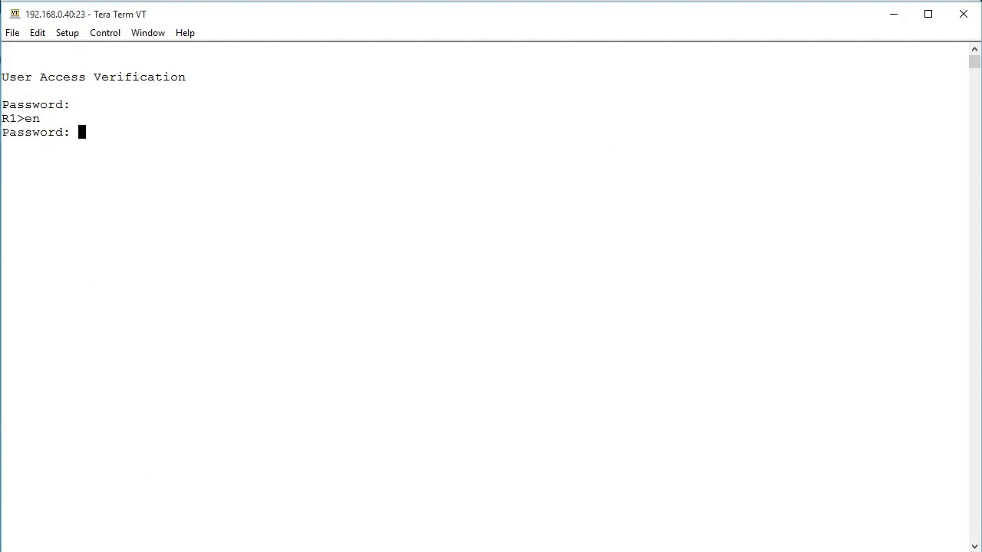
{"action": "key", "text": "Return"}
{"action": "type", "text": "show crypto isakmp"}
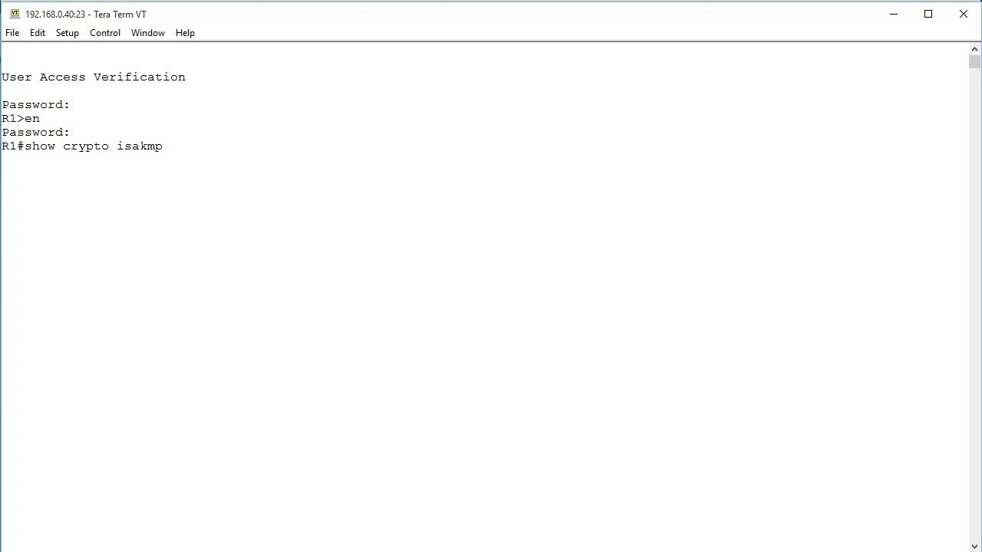
{"action": "type", "text": " sa"}
{"action": "key", "text": "Return"}
- Check show crypto isakmp peer and show crypto ipsec sa, confirming no tunnel exists yet
{"action": "key", "text": "Up"}
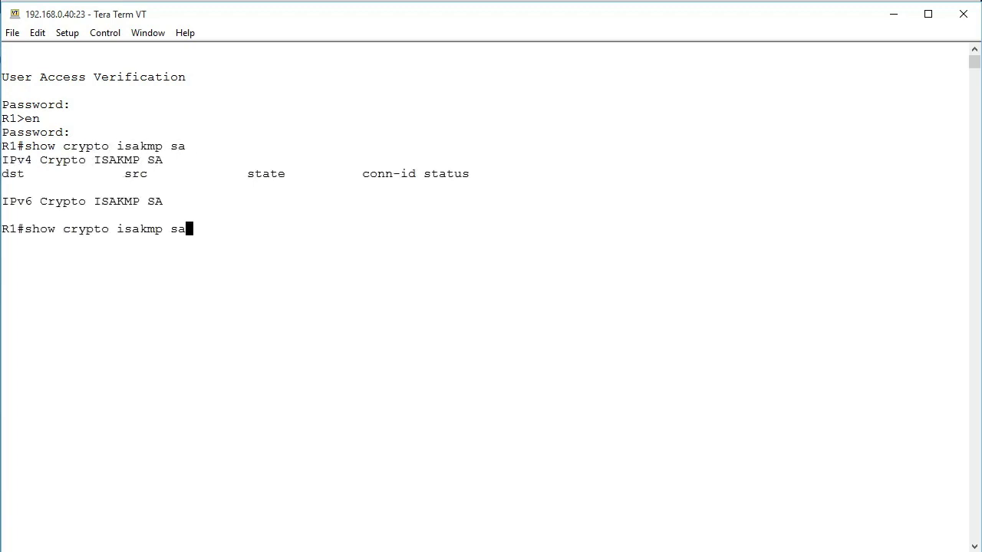
{"action": "key", "text": "BackSpace"}
{"action": "key", "text": "BackSpace"}
{"action": "type", "text": "peer"}
{"action": "key", "text": "Return"}
{"action": "type", "text": "show cre"}
{"action": "key", "text": "BackSpace"}
{"action": "type", "text": "y ips sa"}
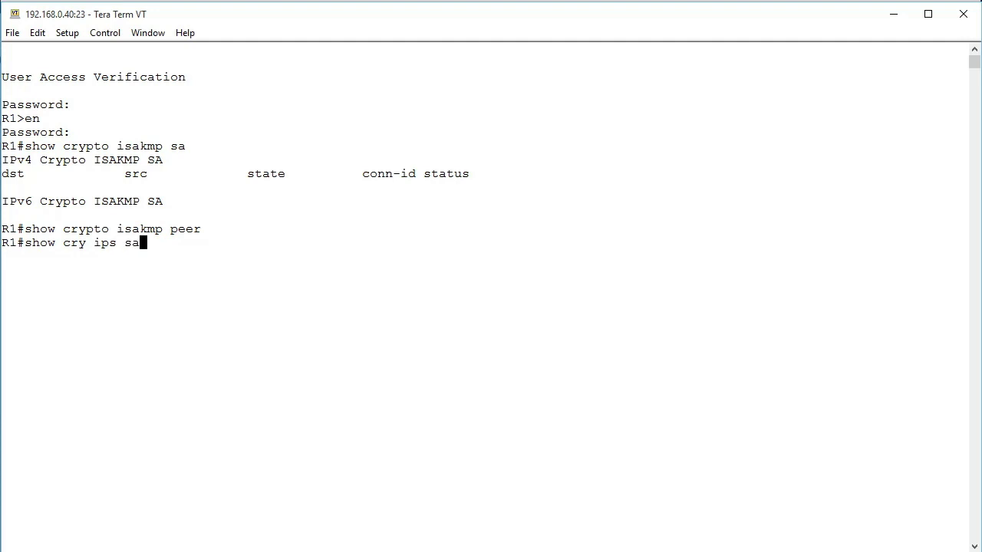
{"action": "key", "text": "Return"}
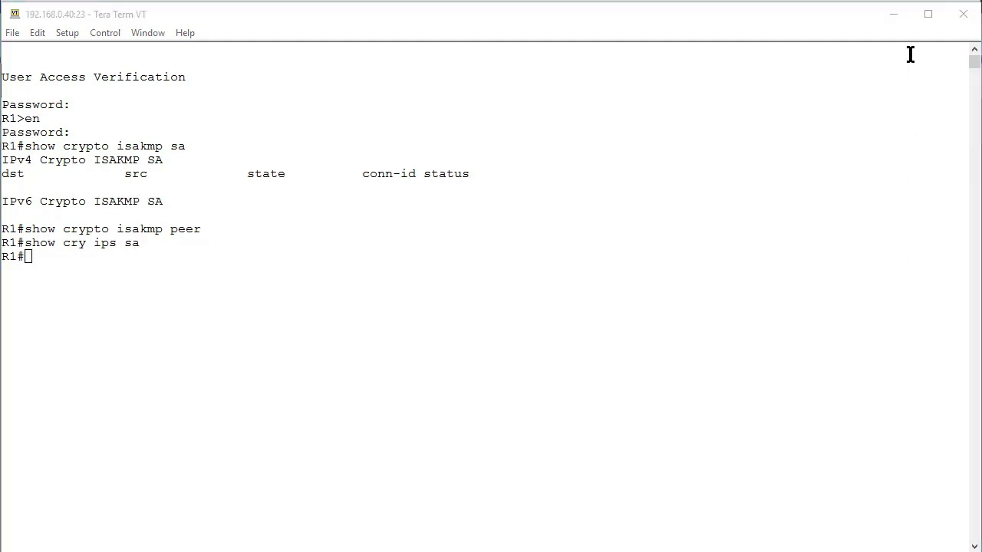
- Open Device Configuration and expand VPN > IPsec > Tunnels, which lists only the aView tunnel
{"action": "left_click", "coordinate": [888, 19]}
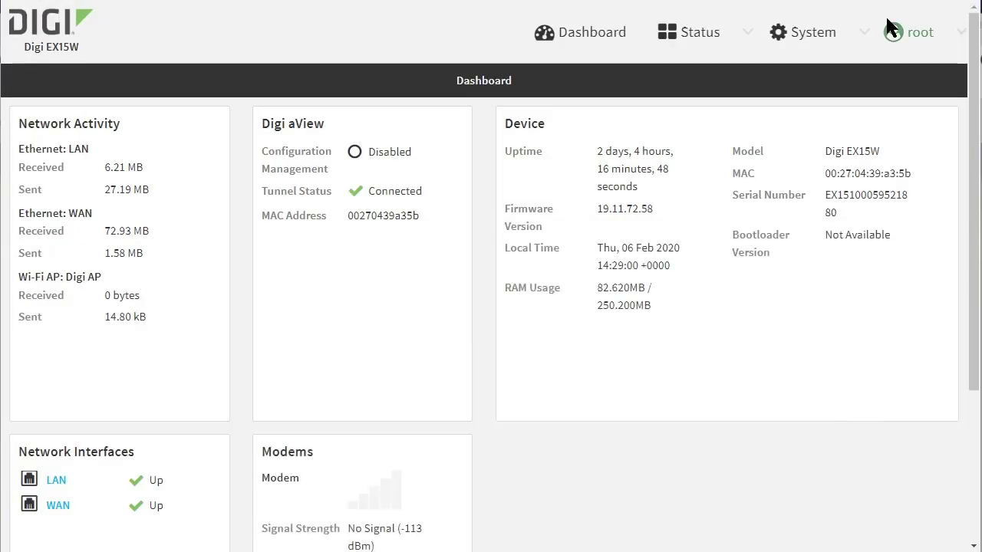
{"action": "left_click", "coordinate": [815, 44]}
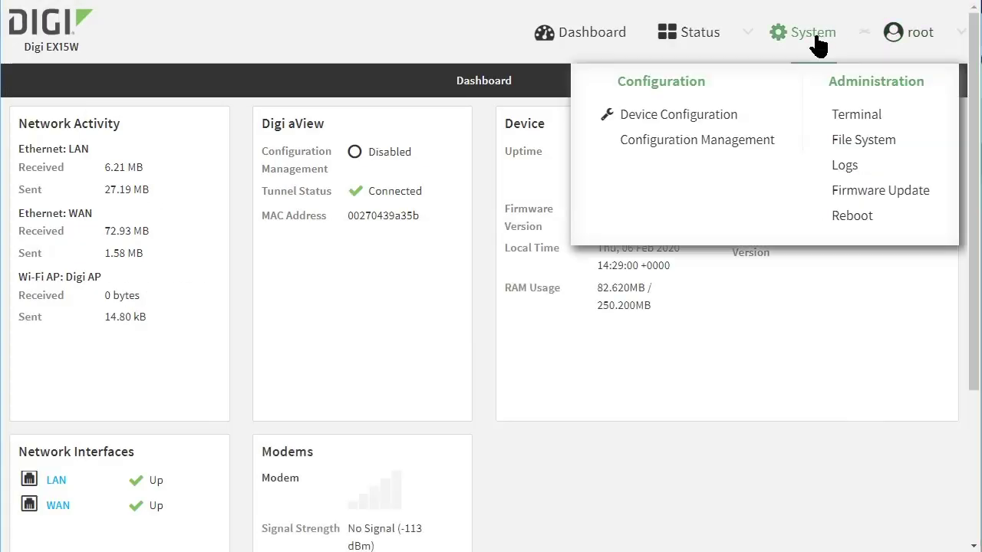
{"action": "left_click", "coordinate": [675, 123]}
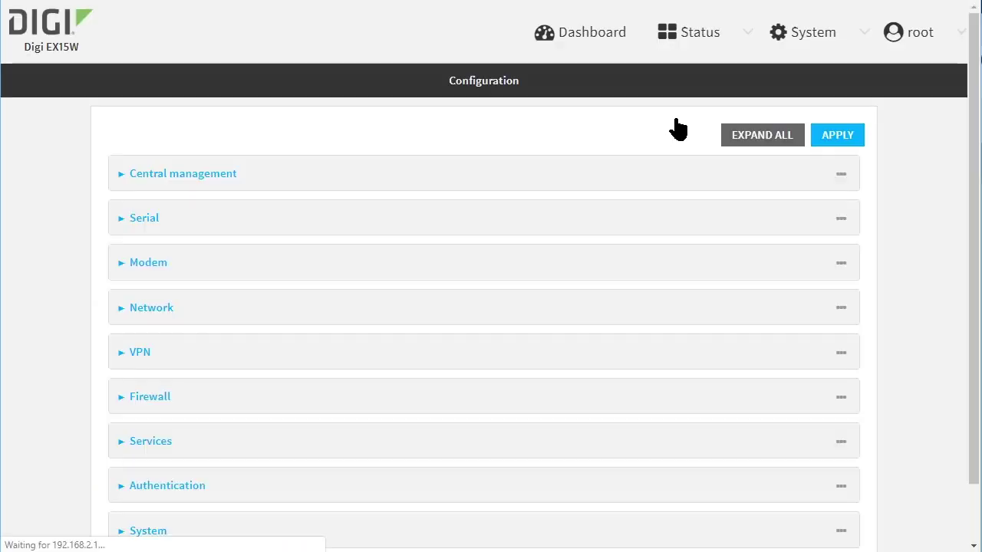
{"action": "scroll", "coordinate": [649, 253], "scroll_direction": "down", "scroll_amount": 2}
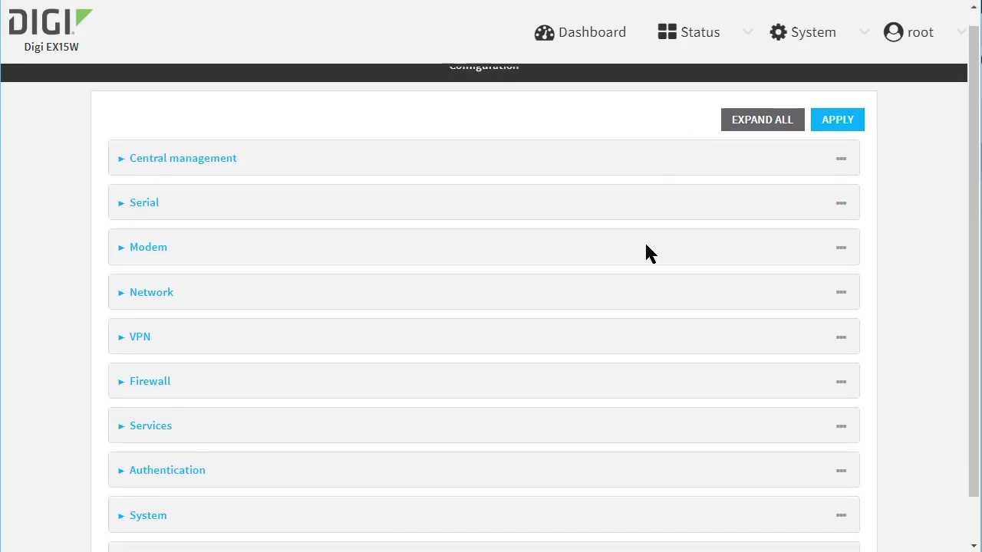
{"action": "left_click", "coordinate": [449, 288]}
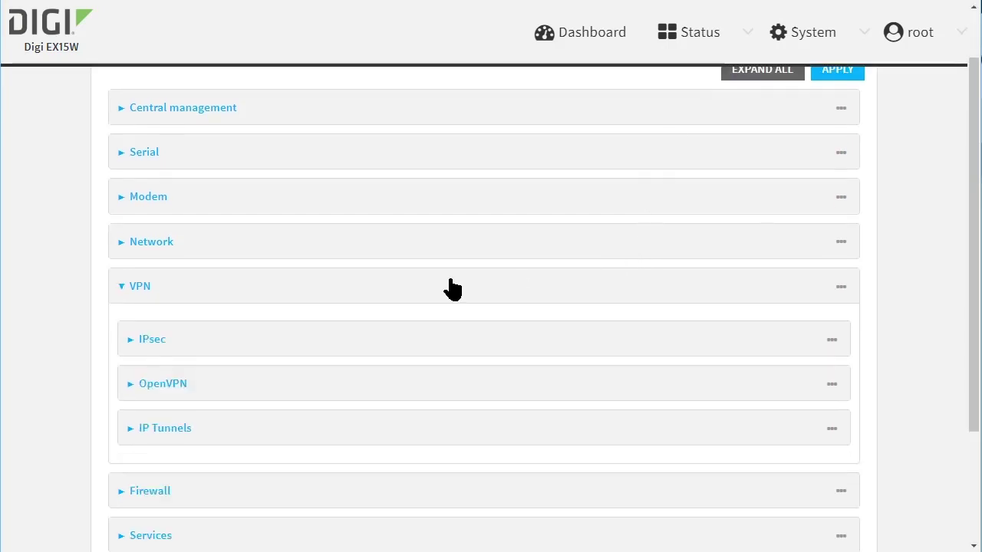
{"action": "scroll", "coordinate": [452, 288], "scroll_direction": "down", "scroll_amount": 3}
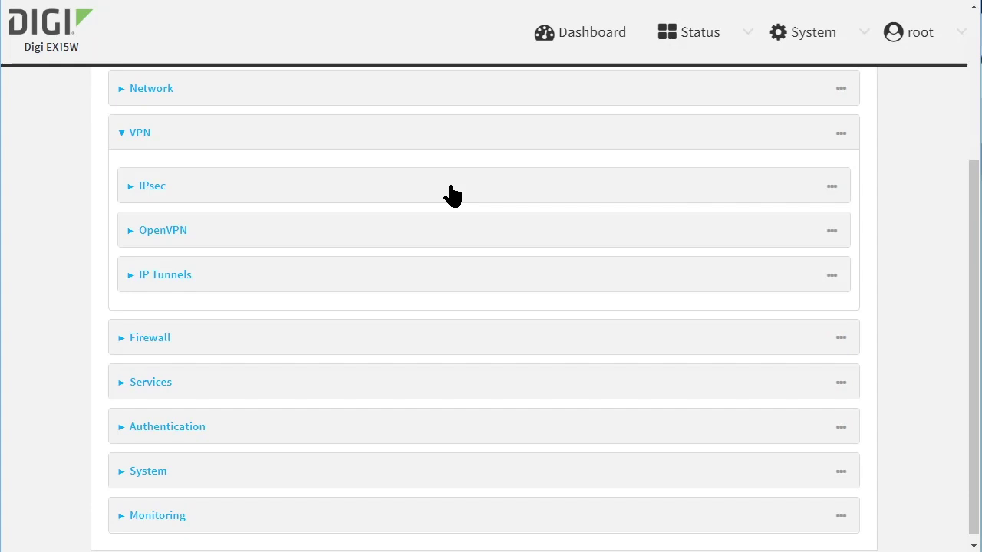
{"action": "left_click", "coordinate": [451, 195]}
{"action": "left_click", "coordinate": [451, 286]}
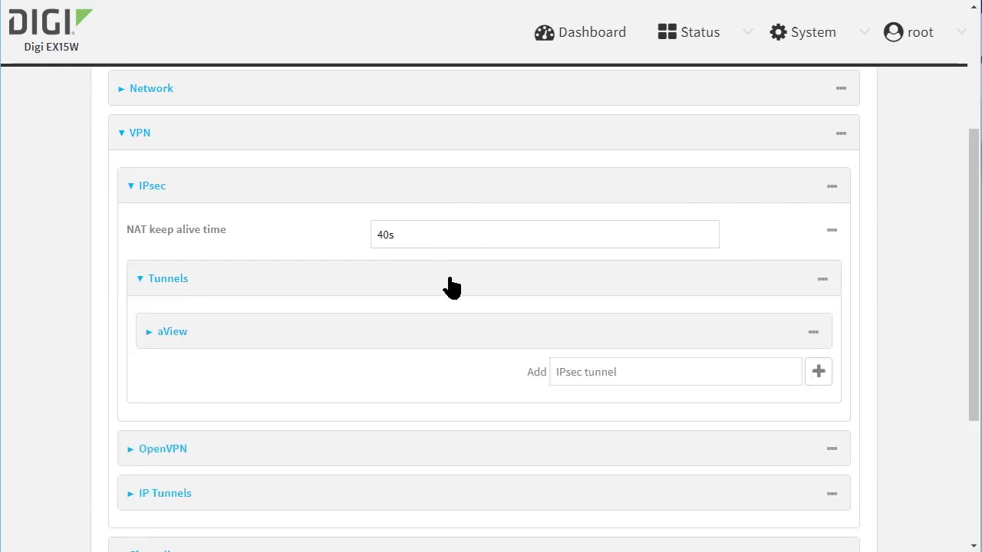
- Add a new IPsec tunnel named Cisco_HQ
{"action": "left_click", "coordinate": [627, 374]}
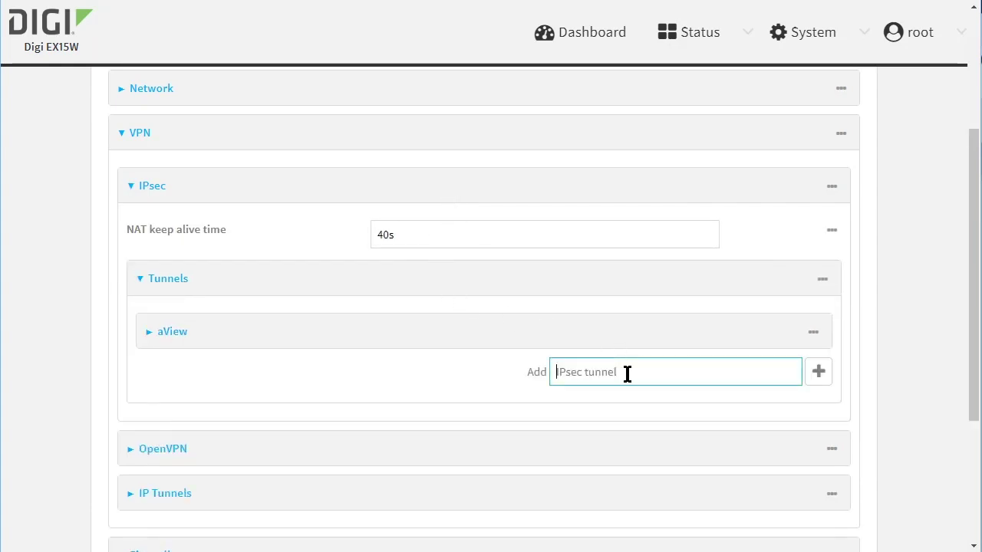
{"action": "type", "text": "Cisco_HQ"}
{"action": "left_click", "coordinate": [820, 377]}
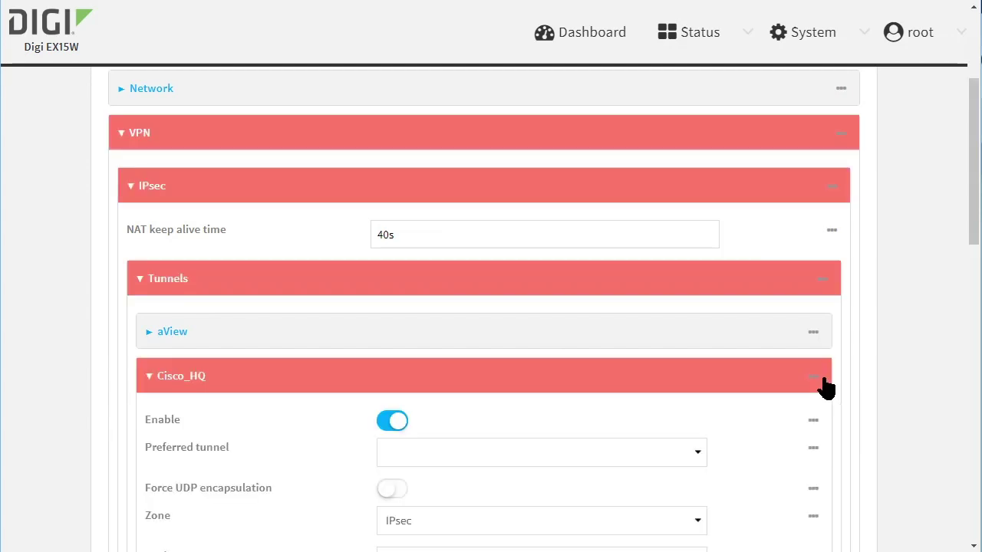
- Enter the tunnel's pre-shared key under Authentication
{"action": "scroll", "coordinate": [759, 387], "scroll_direction": "down", "scroll_amount": 2}
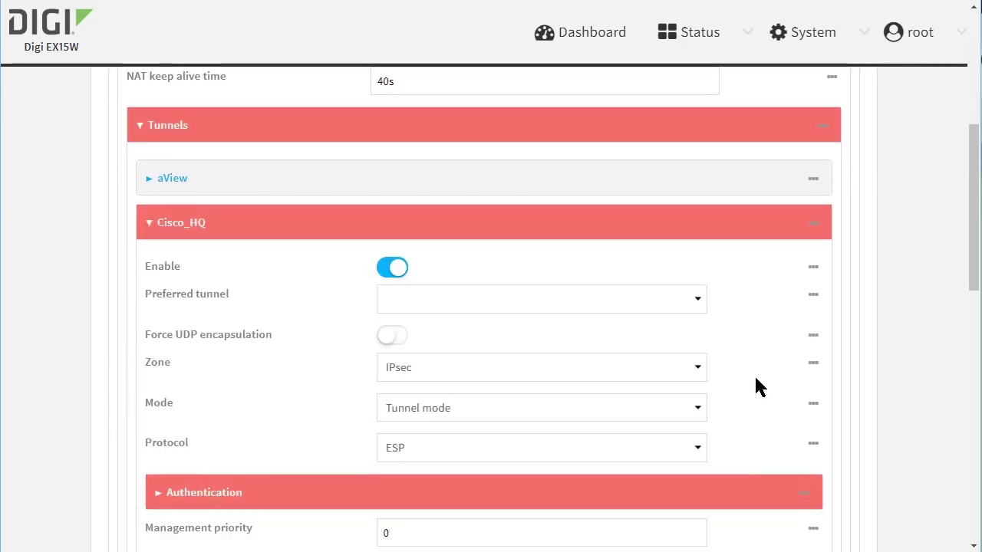
{"action": "scroll", "coordinate": [756, 388], "scroll_direction": "down", "scroll_amount": 1}
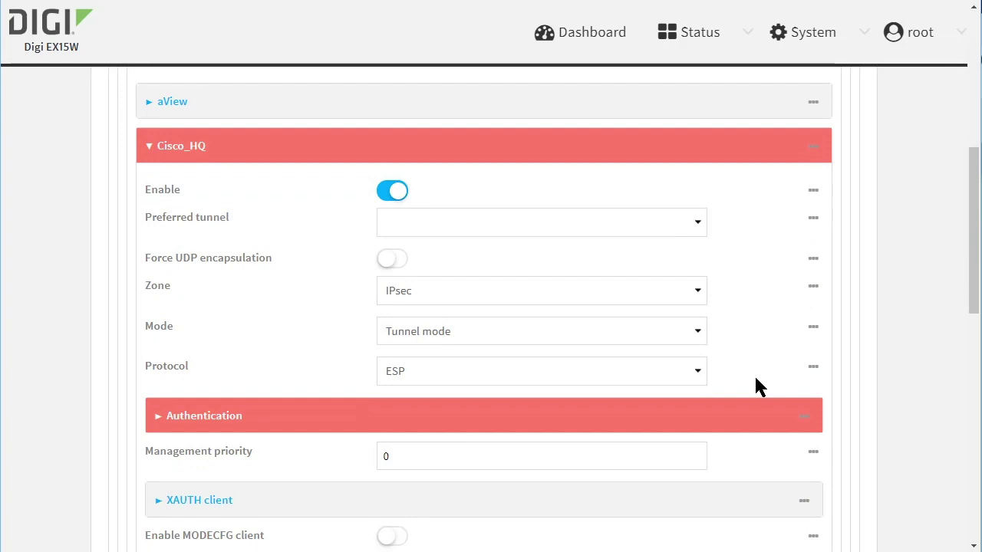
{"action": "scroll", "coordinate": [756, 388], "scroll_direction": "down", "scroll_amount": 1}
{"action": "left_click", "coordinate": [474, 339]}
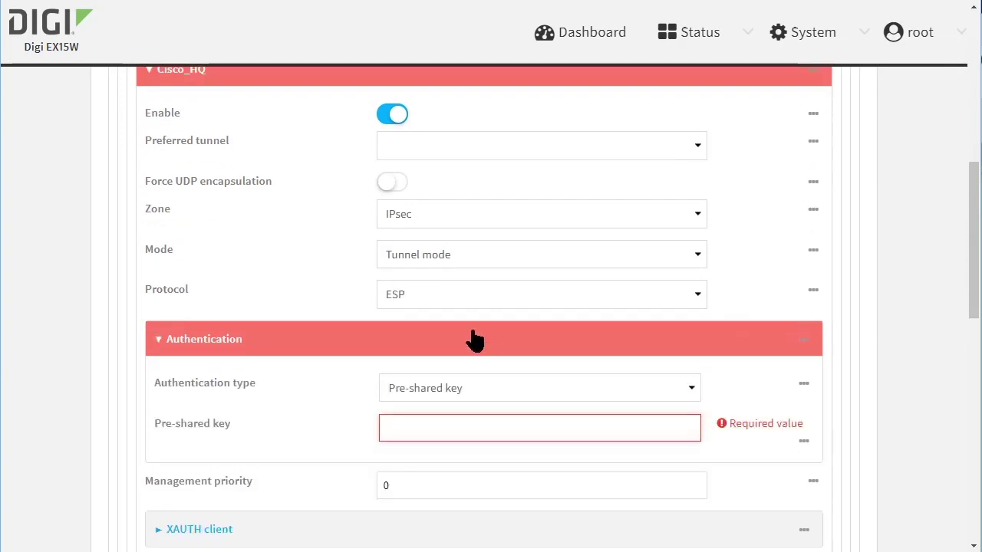
{"action": "left_click", "coordinate": [466, 426]}
{"action": "type", "text": "test"}
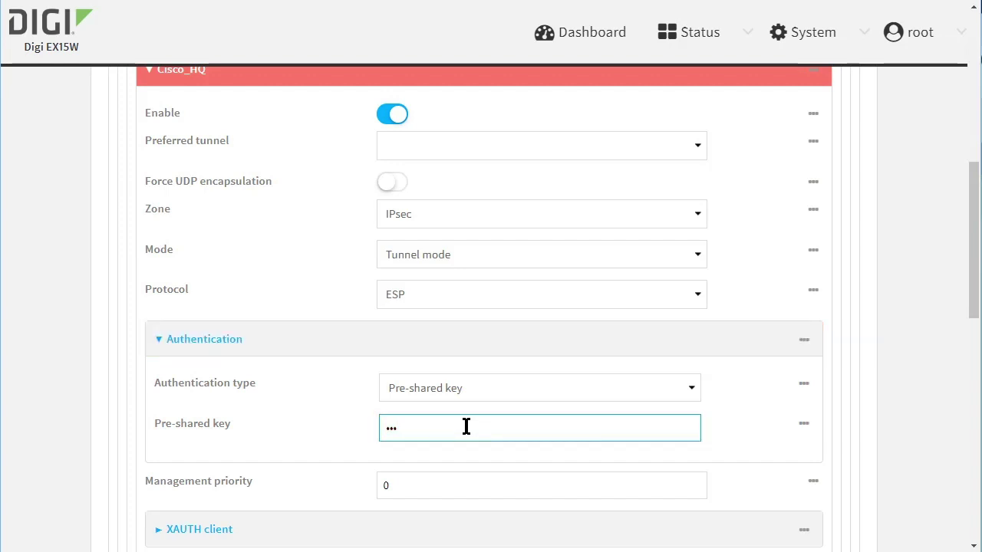
{"action": "type", "text": "12345"}
- Set the local endpoint ID type to FQDN with the value DAL
{"action": "scroll", "coordinate": [463, 427], "scroll_direction": "down", "scroll_amount": 2}
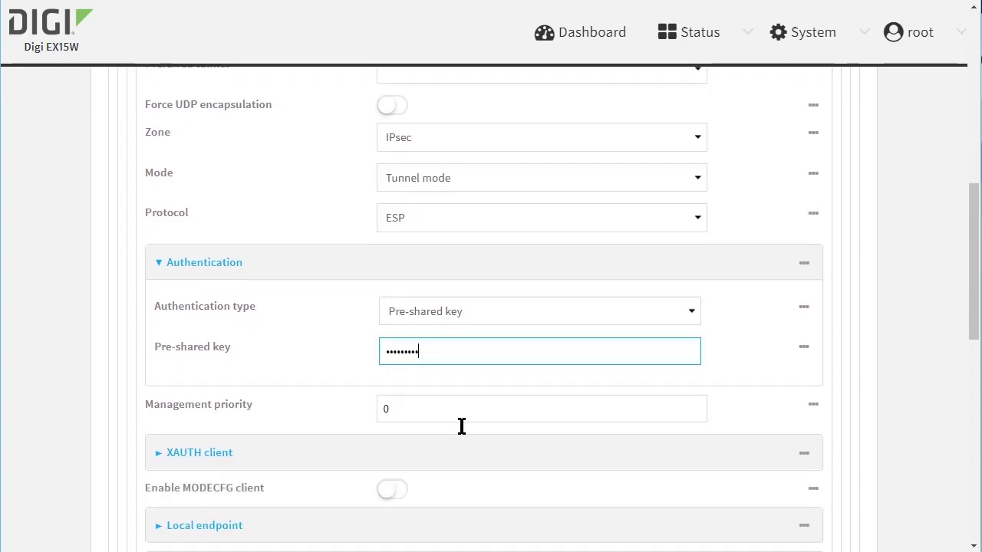
{"action": "scroll", "coordinate": [456, 374], "scroll_direction": "down", "scroll_amount": 1}
{"action": "scroll", "coordinate": [453, 369], "scroll_direction": "down", "scroll_amount": 2}
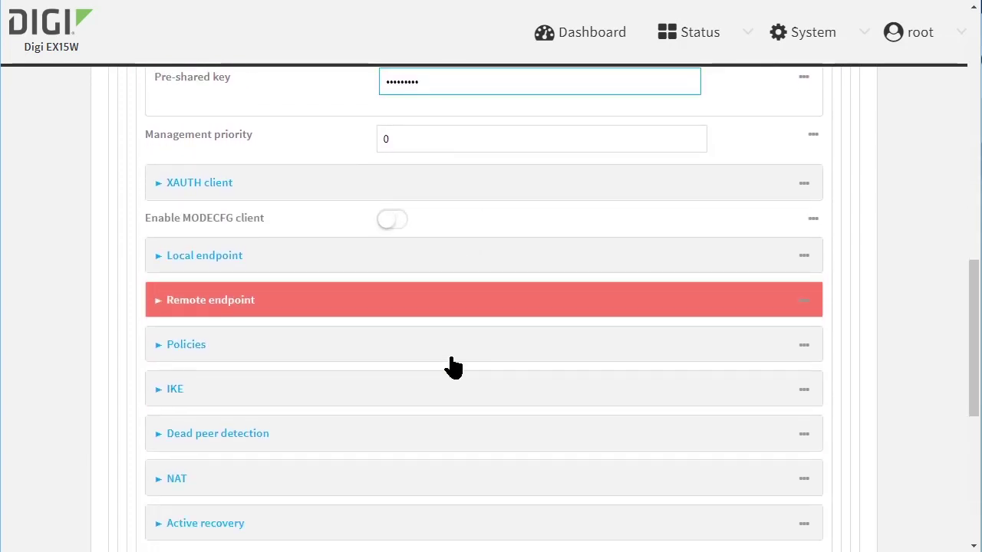
{"action": "left_click", "coordinate": [445, 223]}
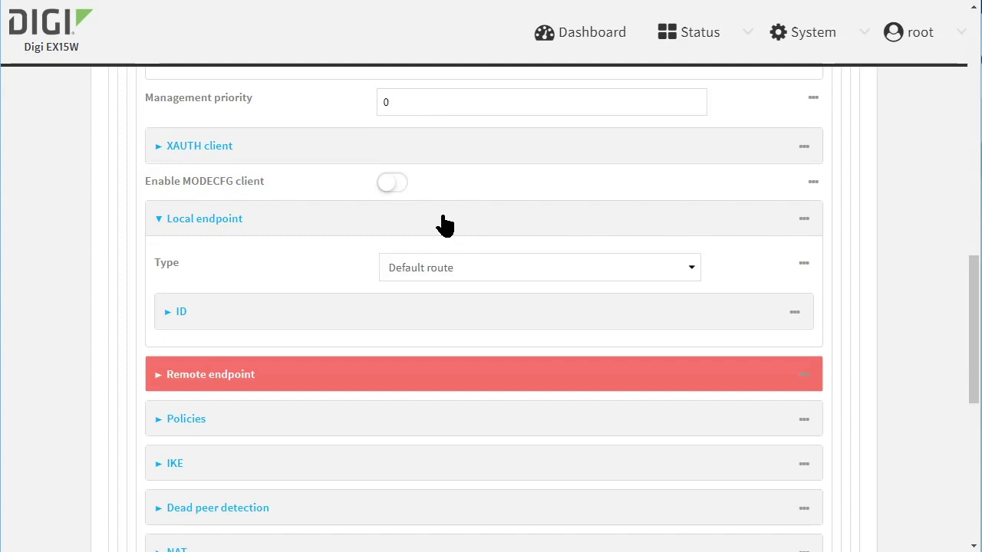
{"action": "left_click", "coordinate": [468, 322]}
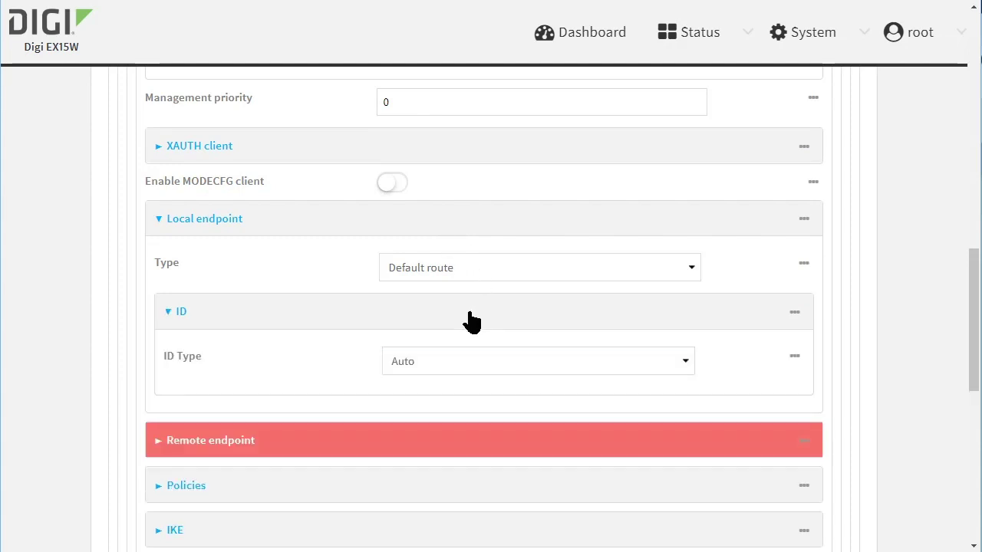
{"action": "left_click", "coordinate": [538, 355]}
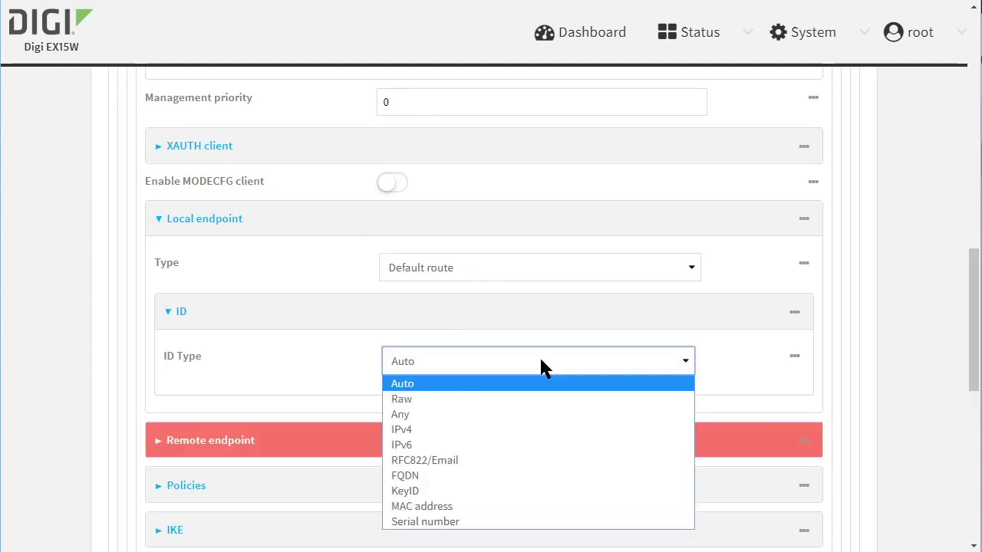
{"action": "left_click", "coordinate": [502, 475]}
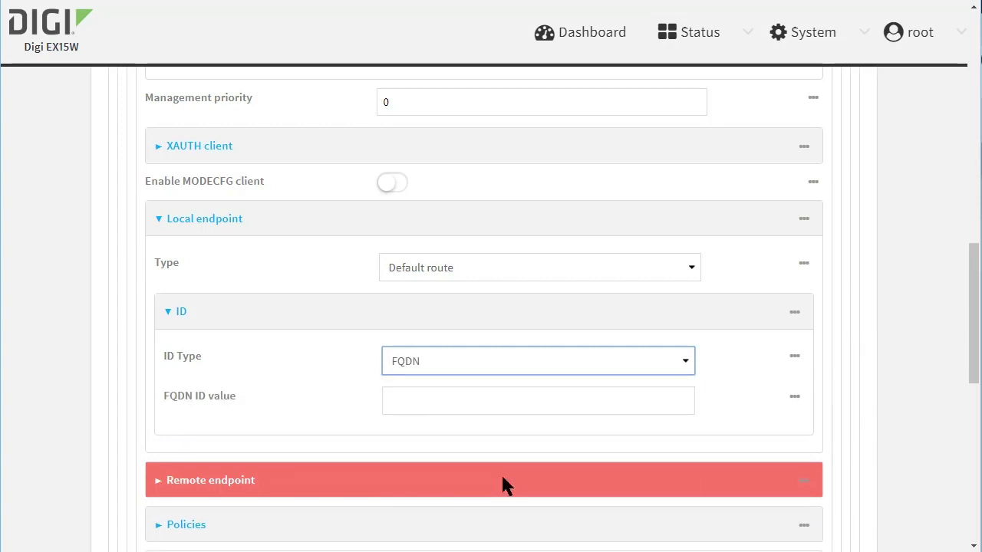
{"action": "left_click", "coordinate": [470, 398]}
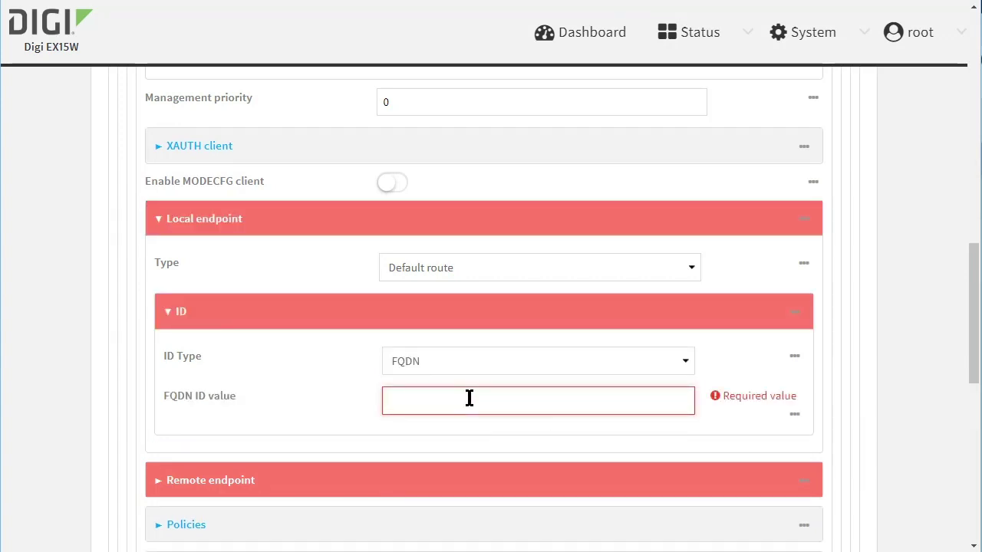
{"action": "type", "text": "DAL"}
{"action": "scroll", "coordinate": [468, 398], "scroll_direction": "down", "scroll_amount": 3}
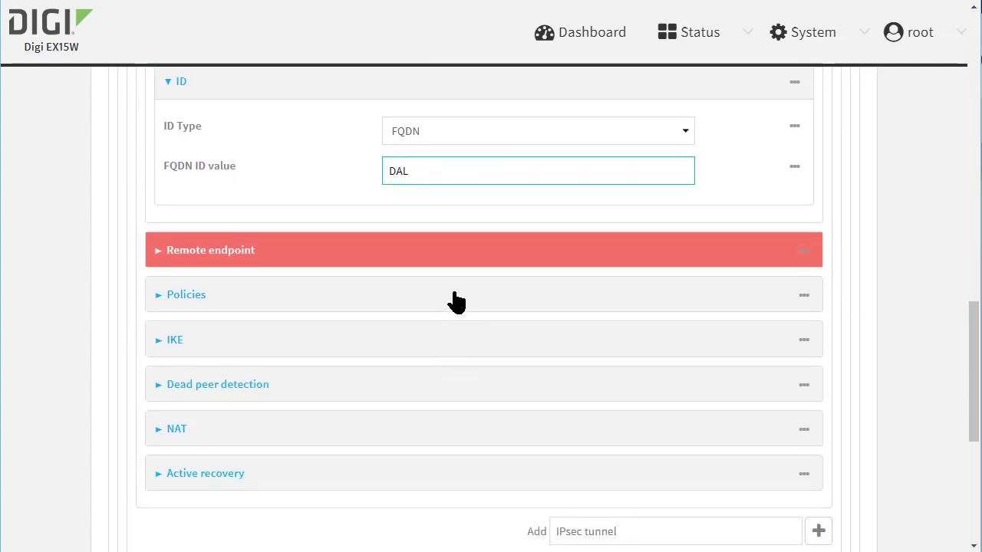
- Set the remote endpoint hostname to 192.168.0.40
{"action": "left_click", "coordinate": [450, 254]}
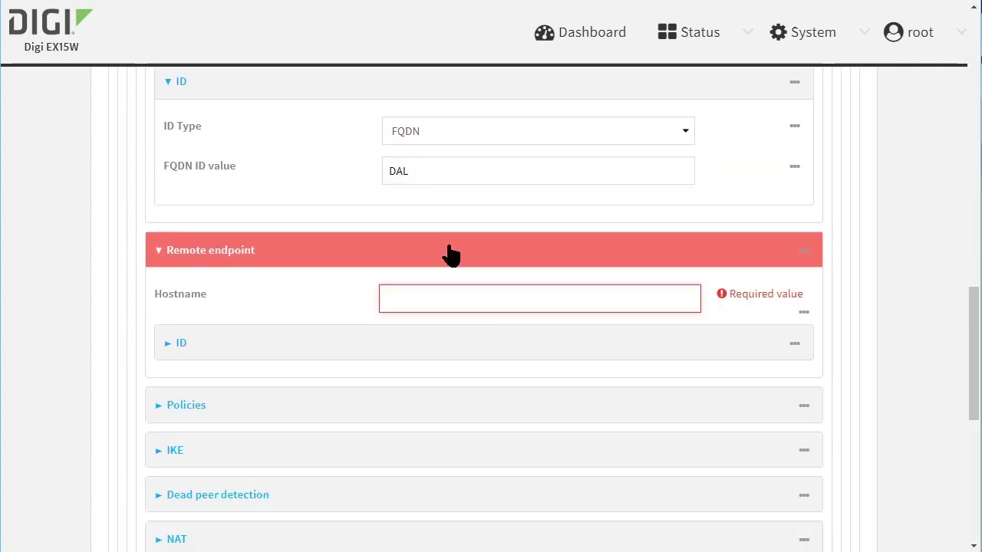
{"action": "left_click", "coordinate": [532, 298]}
{"action": "type", "text": "192.168.0.40"}
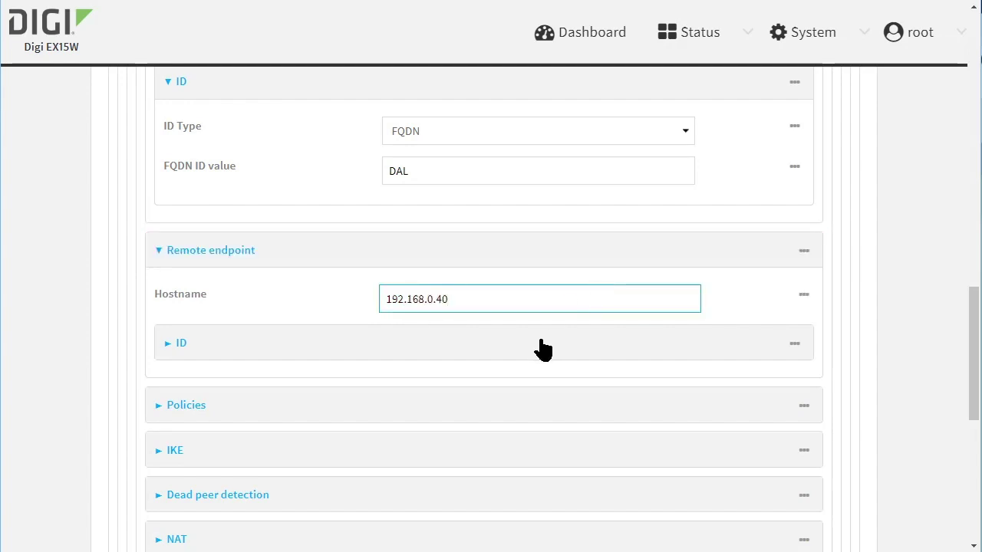
- Set the remote endpoint ID type to FQDN with the value R1
{"action": "left_click", "coordinate": [541, 345]}
{"action": "left_click", "coordinate": [516, 399]}
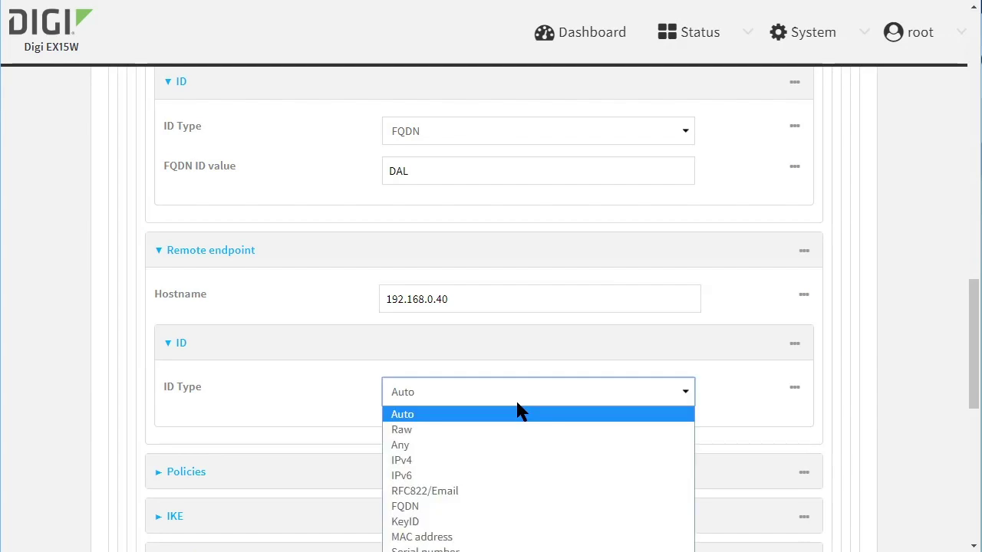
{"action": "left_click", "coordinate": [491, 506]}
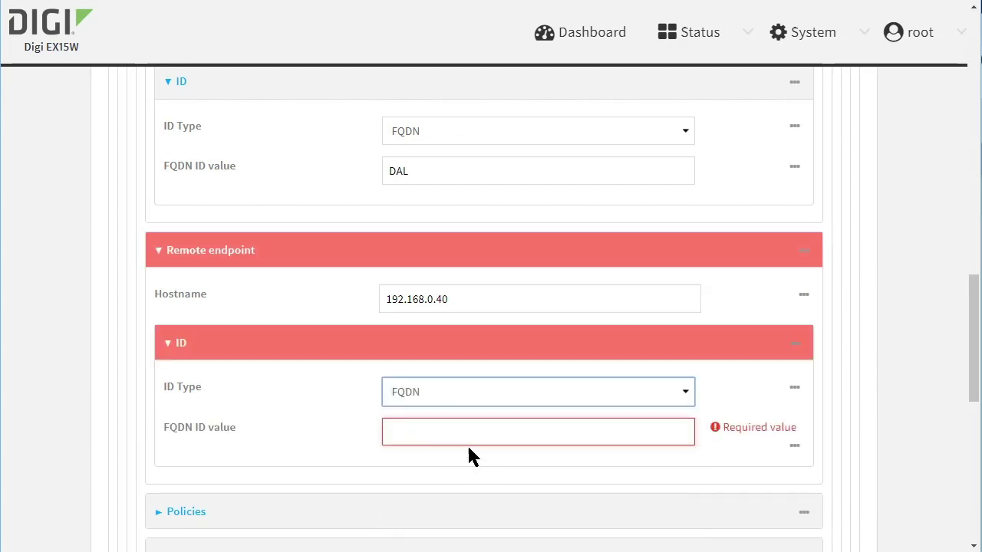
{"action": "left_click", "coordinate": [466, 434]}
{"action": "type", "text": "R1"}
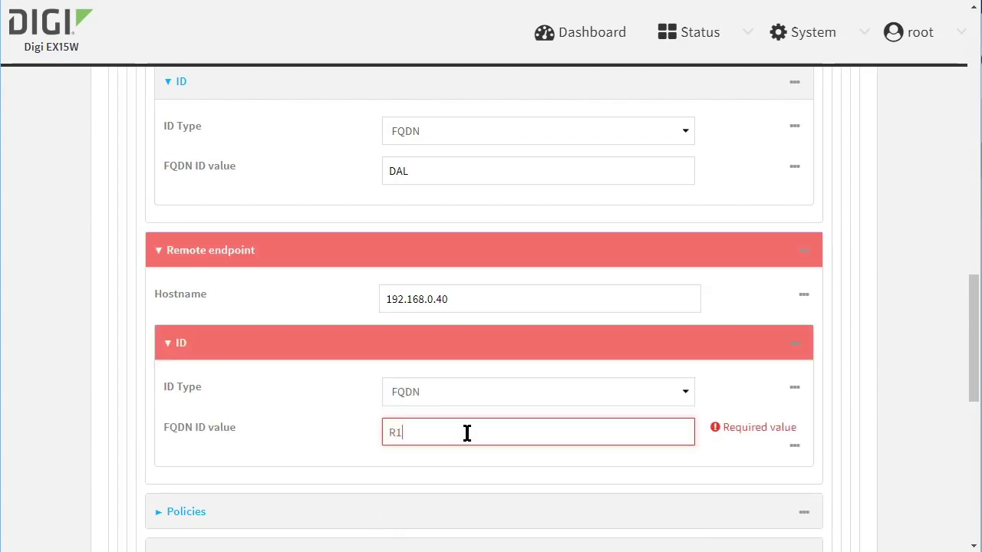
{"action": "scroll", "coordinate": [433, 419], "scroll_direction": "down", "scroll_amount": 3}
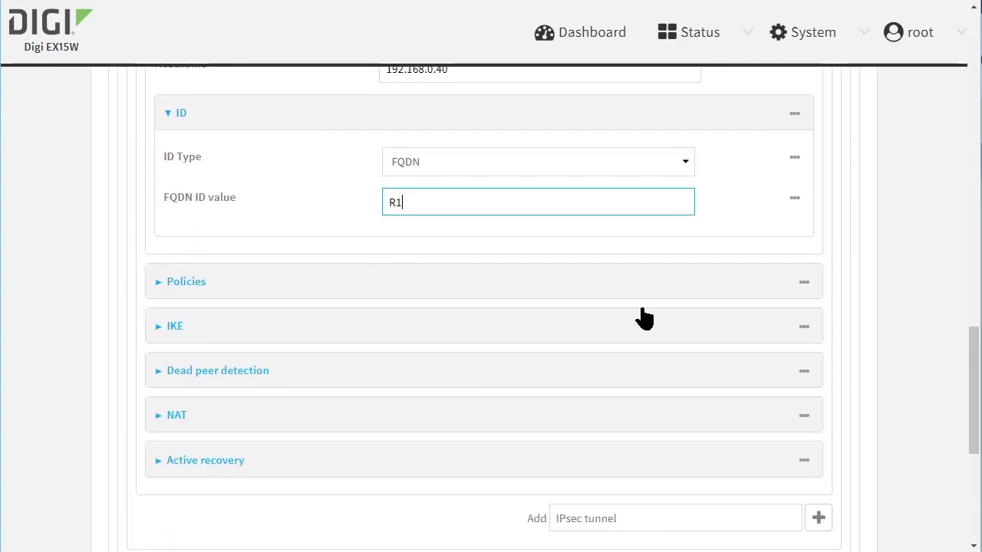
- Add a policy with custom local network 192.168.2.0/24 and remote network 192.168.100.0/24
{"action": "left_click", "coordinate": [636, 294]}
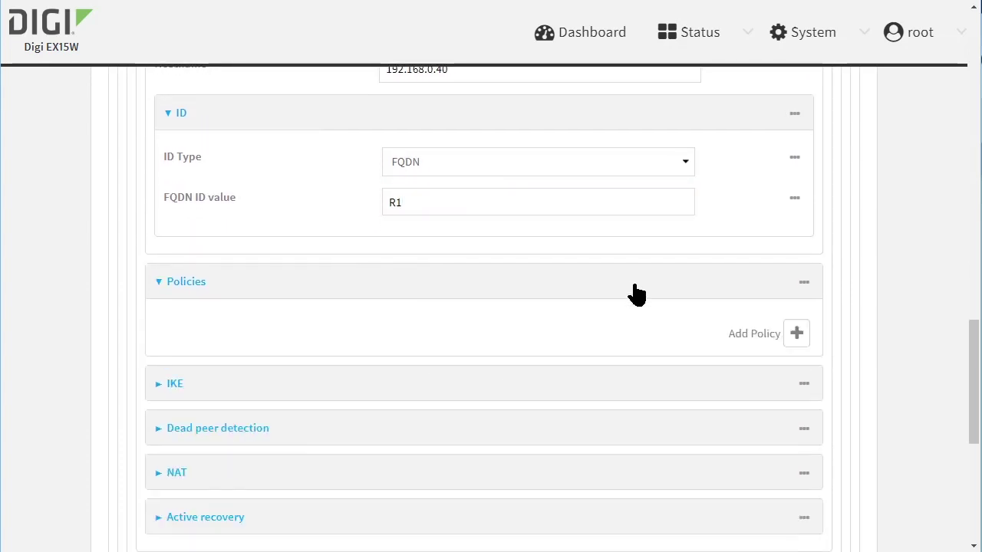
{"action": "left_click", "coordinate": [796, 335]}
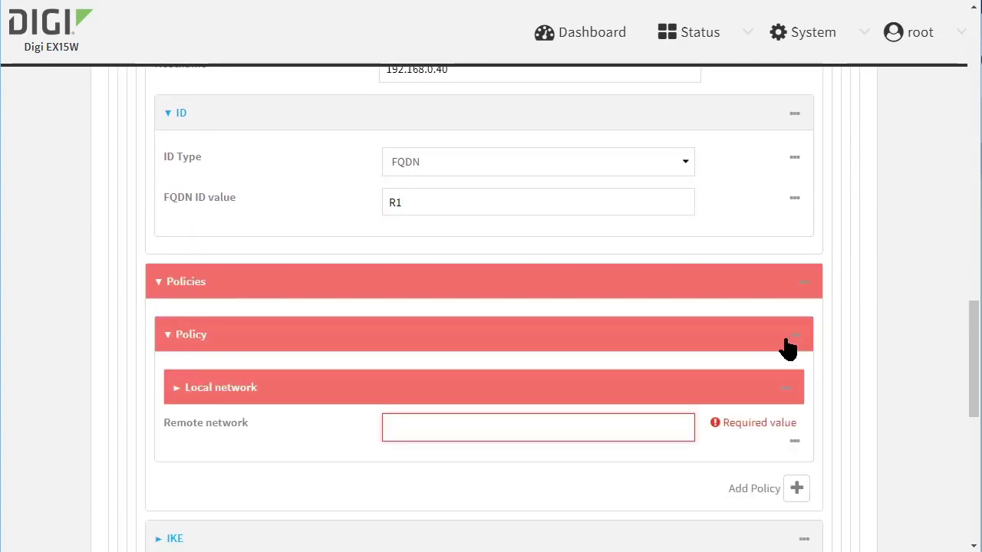
{"action": "left_click", "coordinate": [680, 393]}
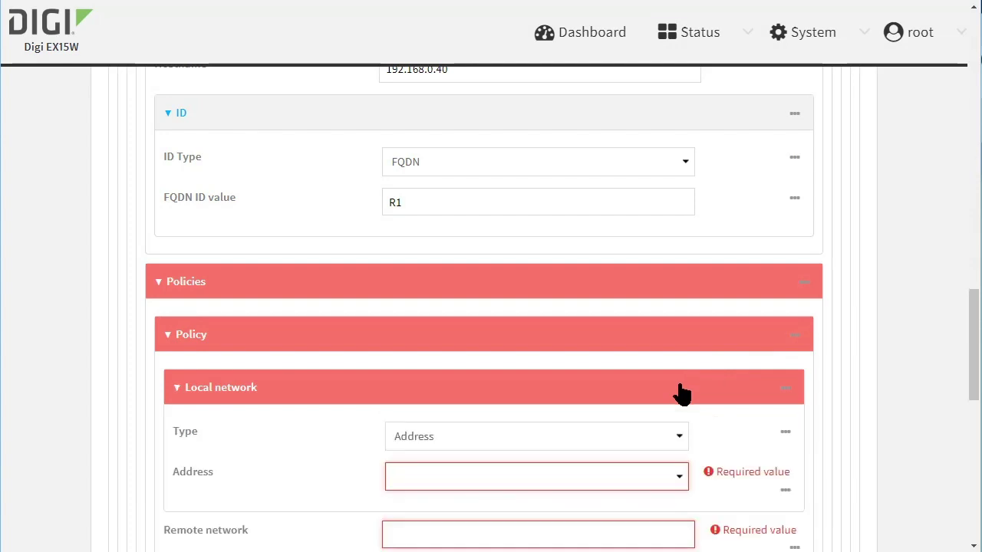
{"action": "left_click", "coordinate": [606, 445]}
{"action": "left_click", "coordinate": [588, 491]}
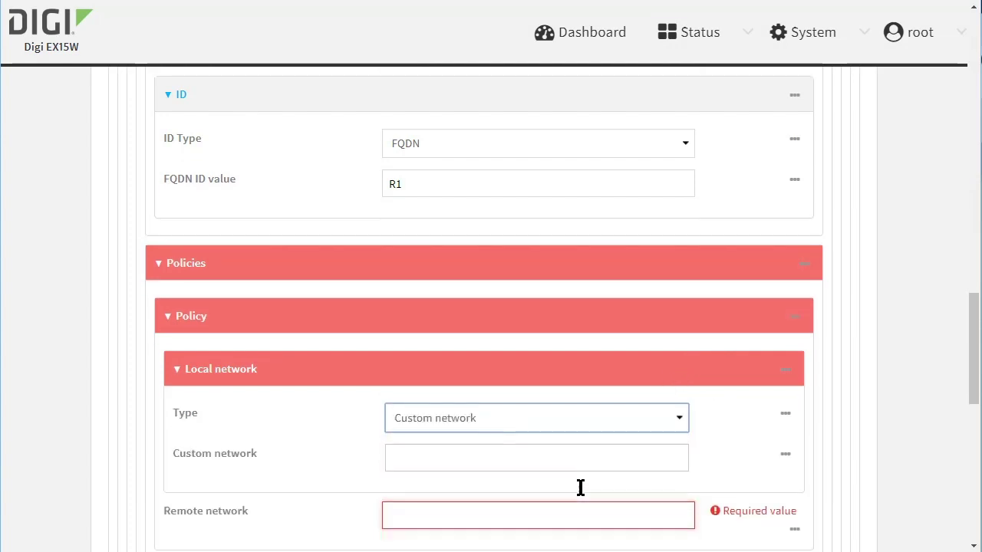
{"action": "scroll", "coordinate": [568, 471], "scroll_direction": "down", "scroll_amount": 2}
{"action": "left_click", "coordinate": [570, 327]}
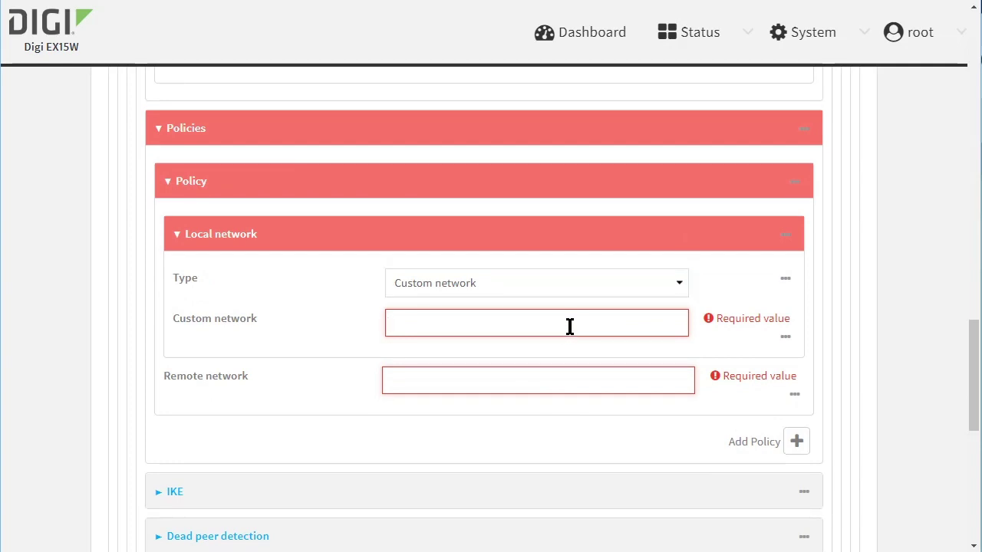
{"action": "type", "text": "192.168.2"}
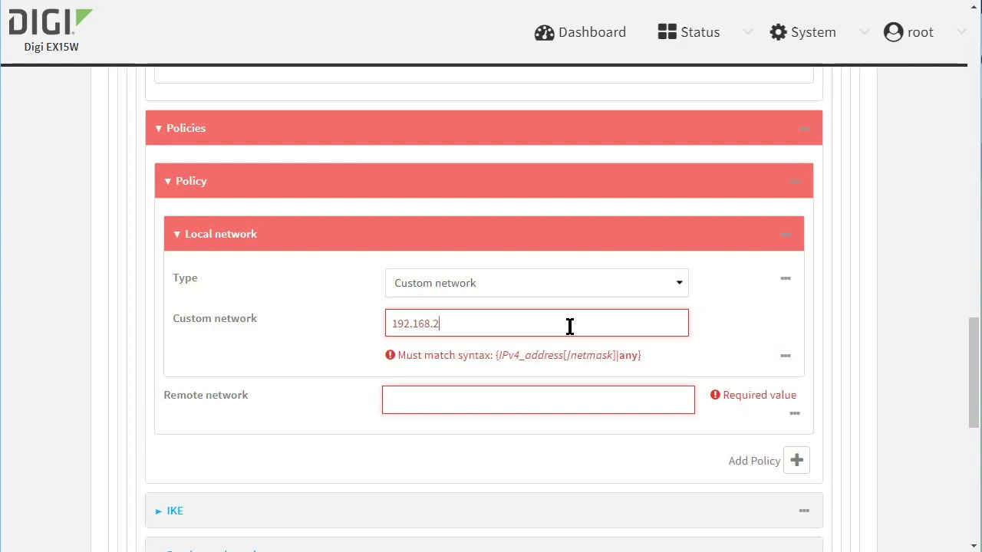
{"action": "type", "text": ".0/24"}
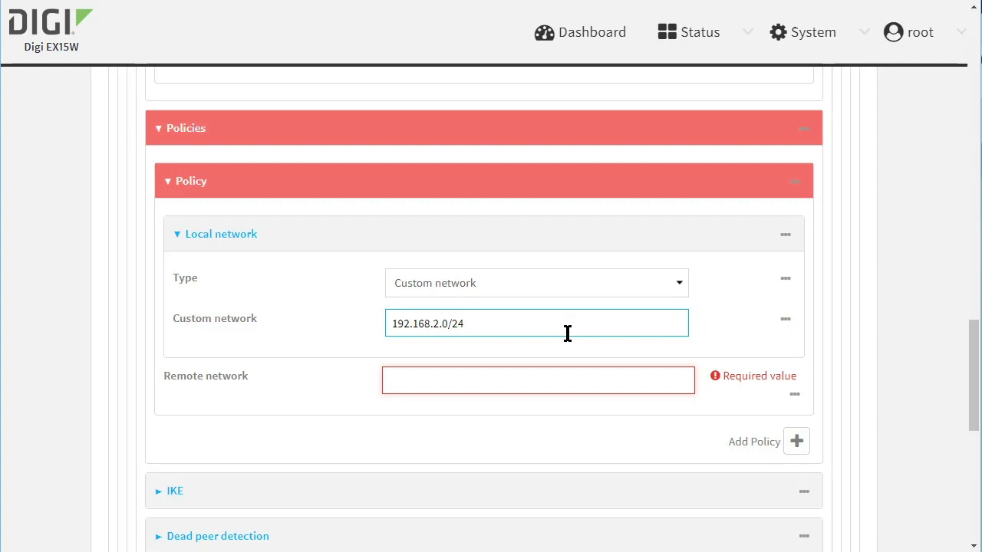
{"action": "left_click", "coordinate": [532, 379]}
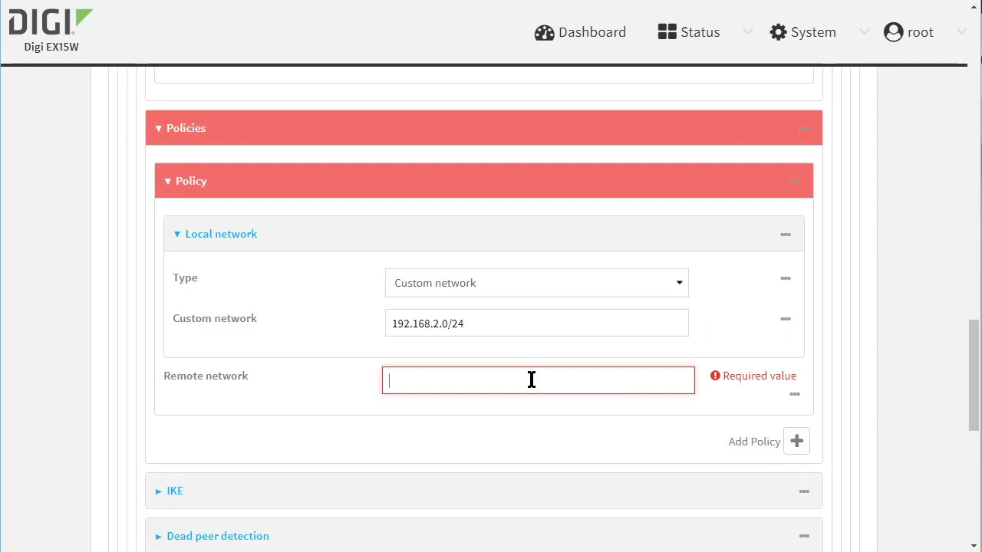
{"action": "type", "text": "192.168.100"}
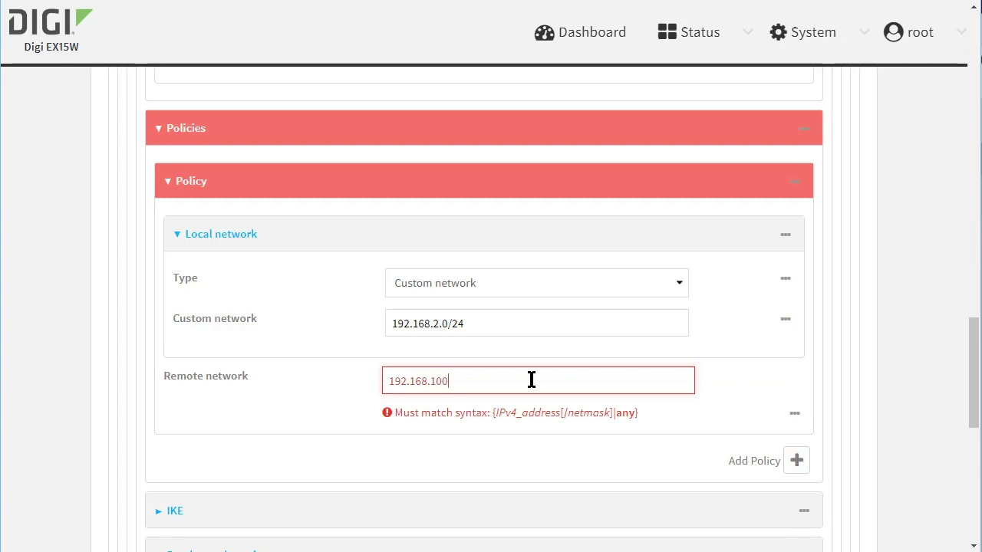
{"action": "type", "text": ".0/24"}
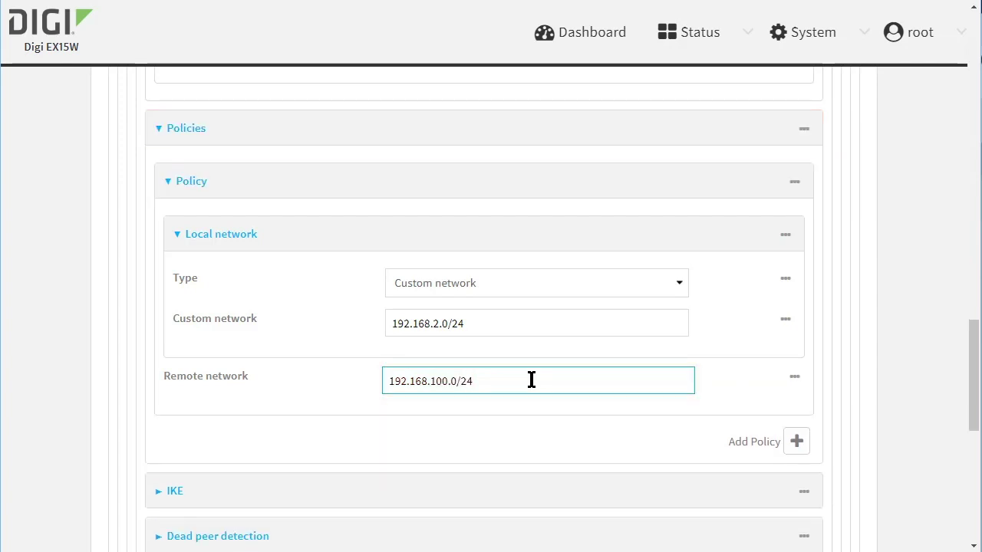
- Switch the tunnel's IKE mode to Aggressive mode
{"action": "scroll", "coordinate": [528, 387], "scroll_direction": "down", "scroll_amount": 2}
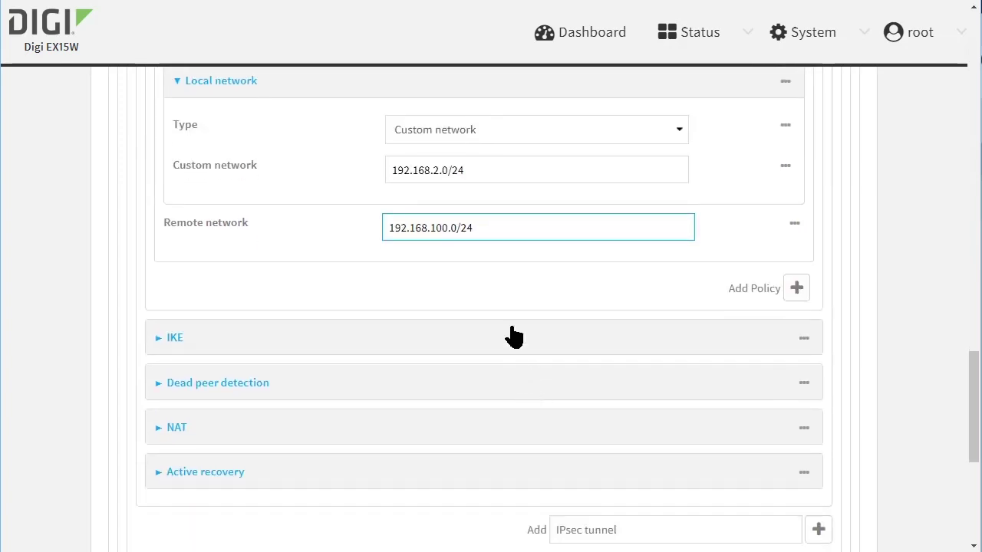
{"action": "left_click", "coordinate": [518, 343]}
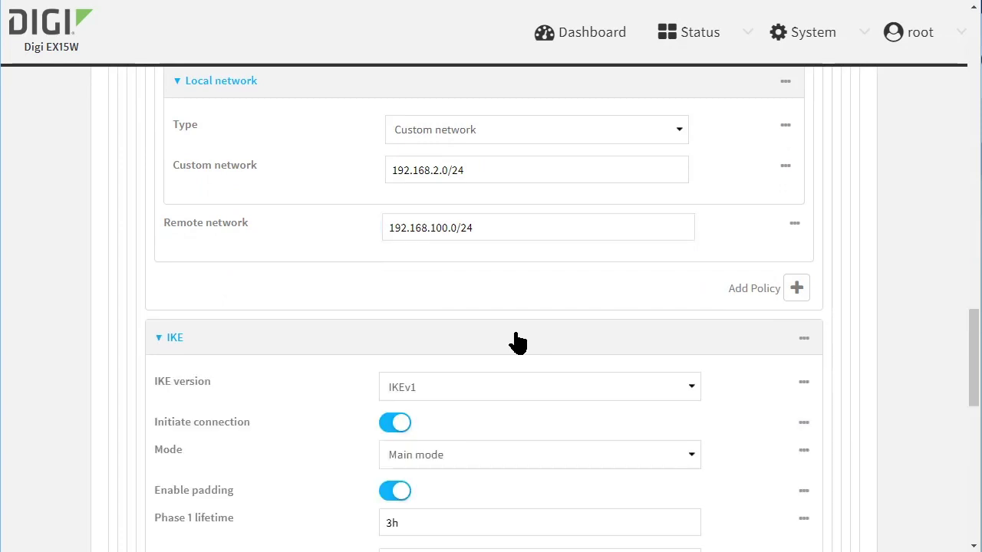
{"action": "scroll", "coordinate": [517, 337], "scroll_direction": "down", "scroll_amount": 3}
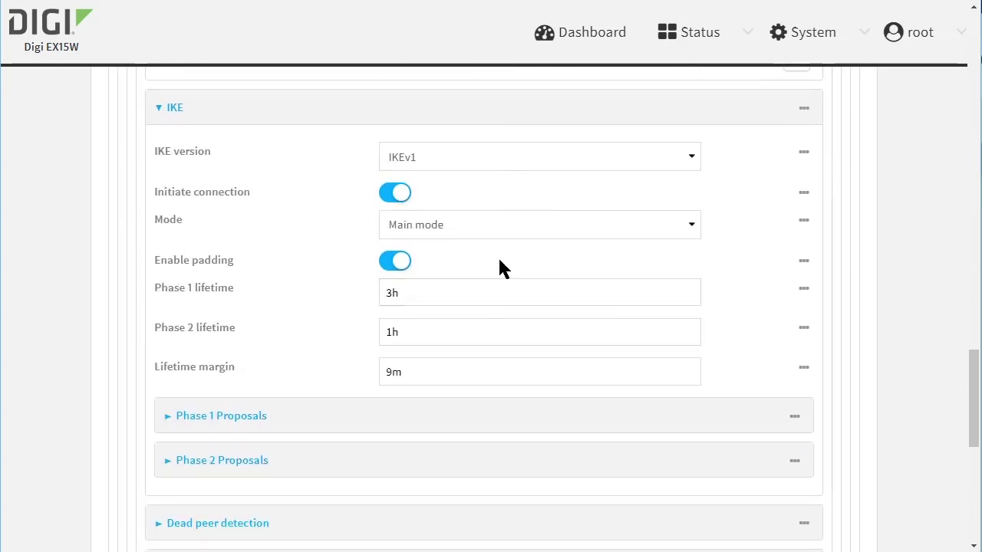
{"action": "left_click", "coordinate": [497, 227]}
{"action": "left_click", "coordinate": [497, 264]}
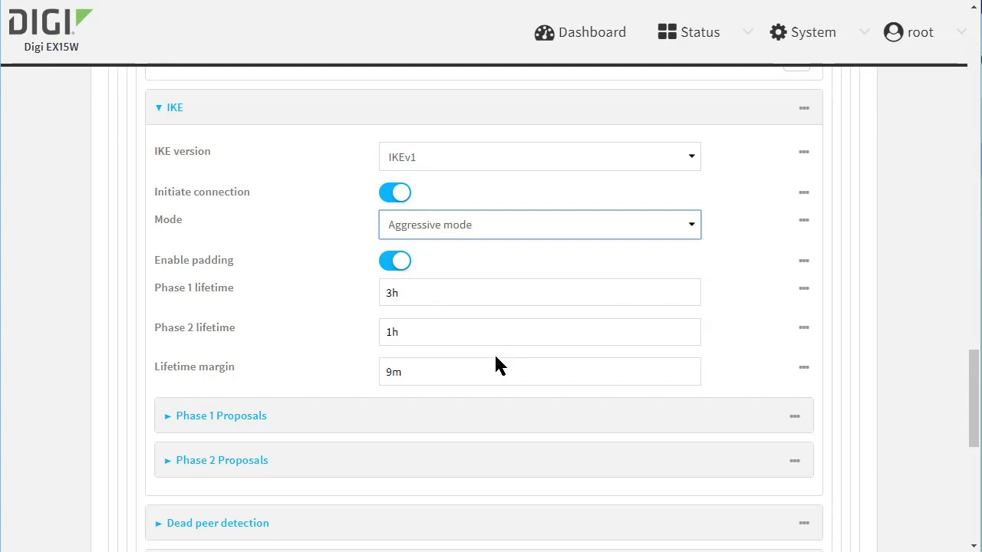
- Add a Phase 1 proposal with cipher AES256, hash SHA256 and MODP1024 (DH 2)
{"action": "left_click", "coordinate": [480, 421]}
{"action": "scroll", "coordinate": [665, 460], "scroll_direction": "down", "scroll_amount": 1}
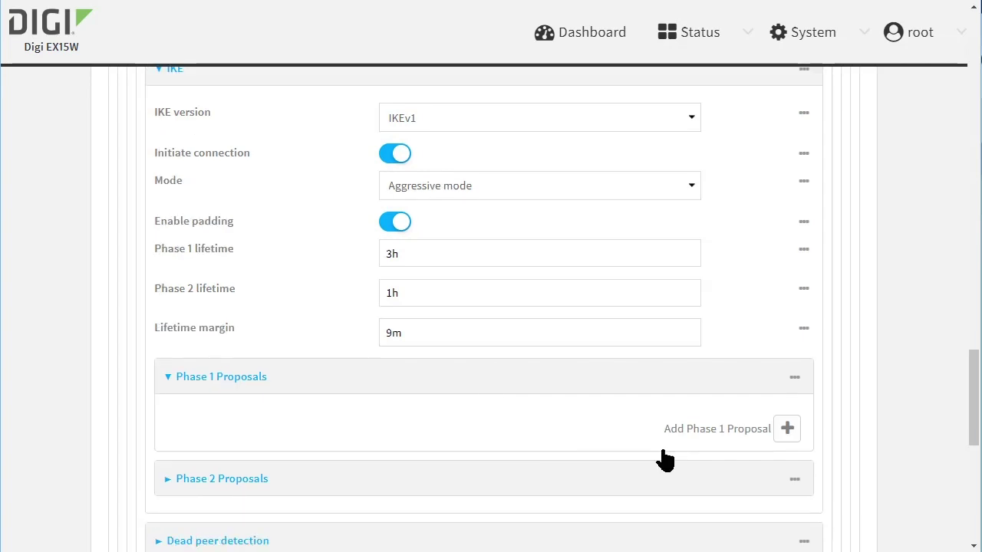
{"action": "left_click", "coordinate": [793, 401]}
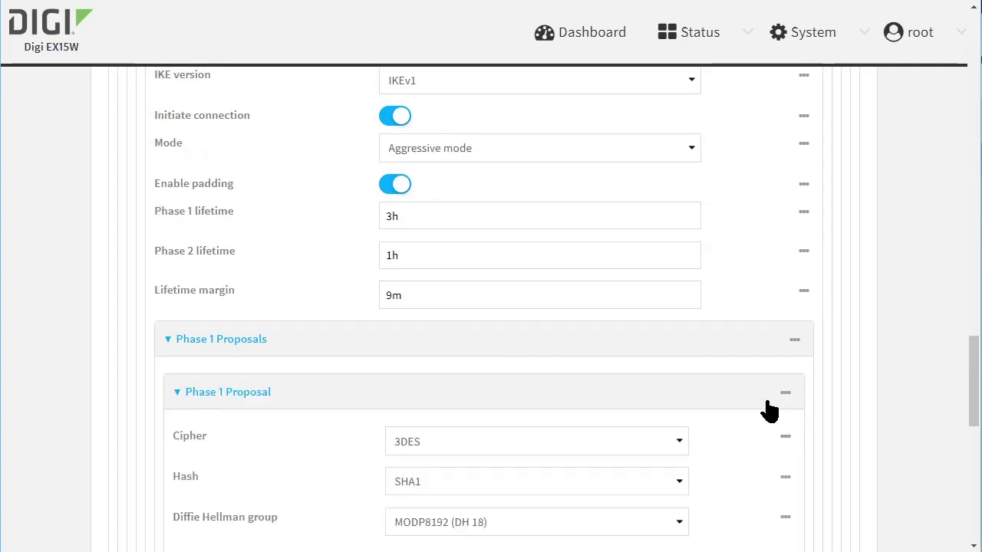
{"action": "scroll", "coordinate": [690, 410], "scroll_direction": "down", "scroll_amount": 2}
{"action": "left_click", "coordinate": [599, 294]}
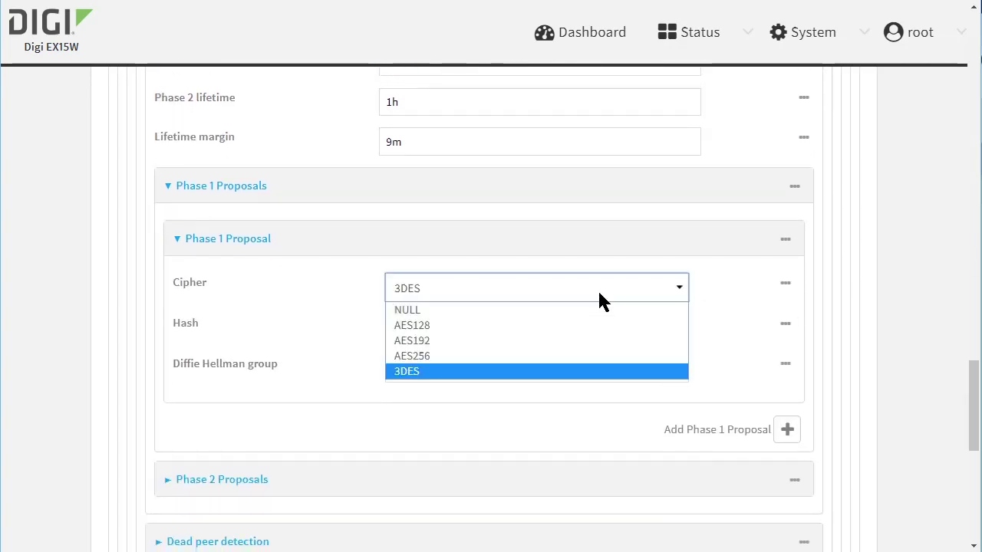
{"action": "left_click", "coordinate": [546, 356]}
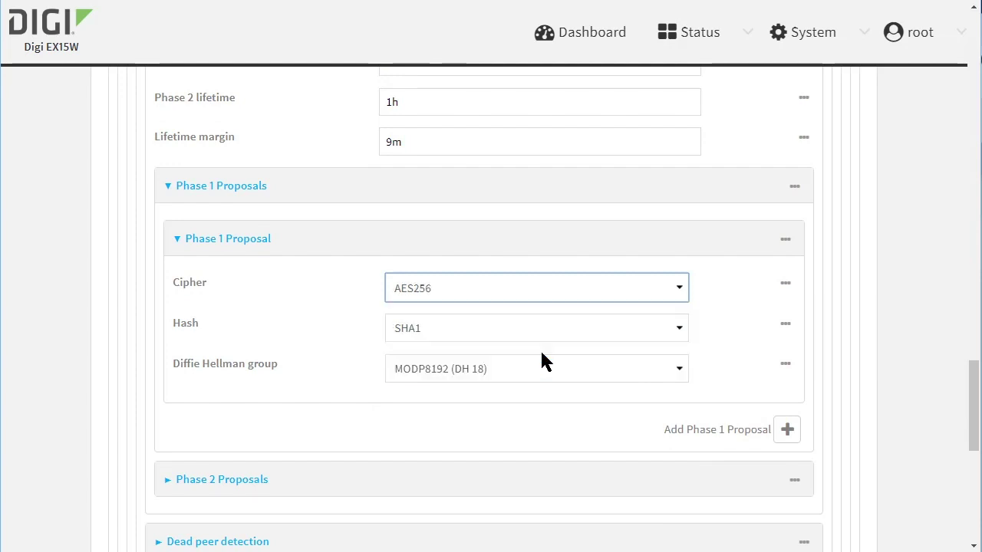
{"action": "left_click", "coordinate": [517, 333]}
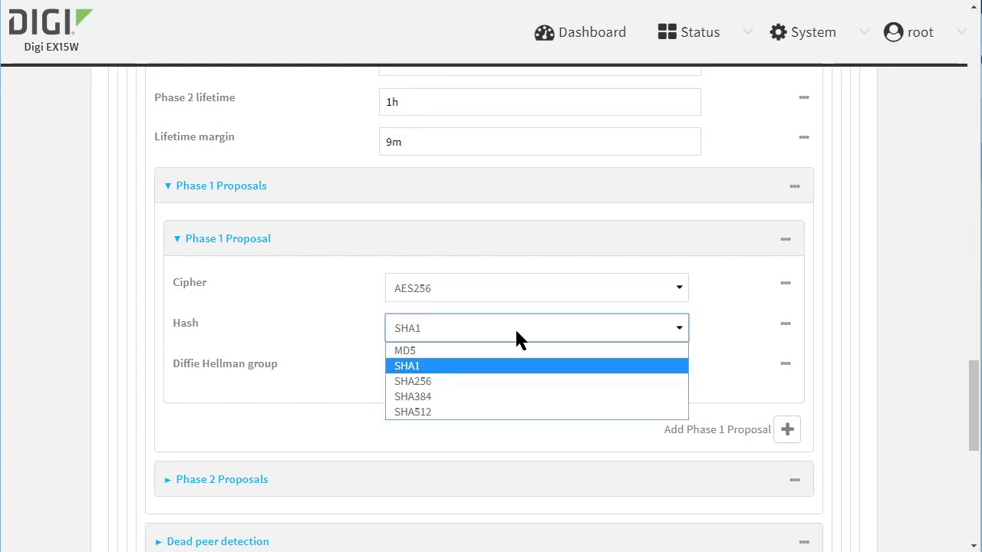
{"action": "left_click", "coordinate": [504, 383]}
{"action": "left_click", "coordinate": [503, 376]}
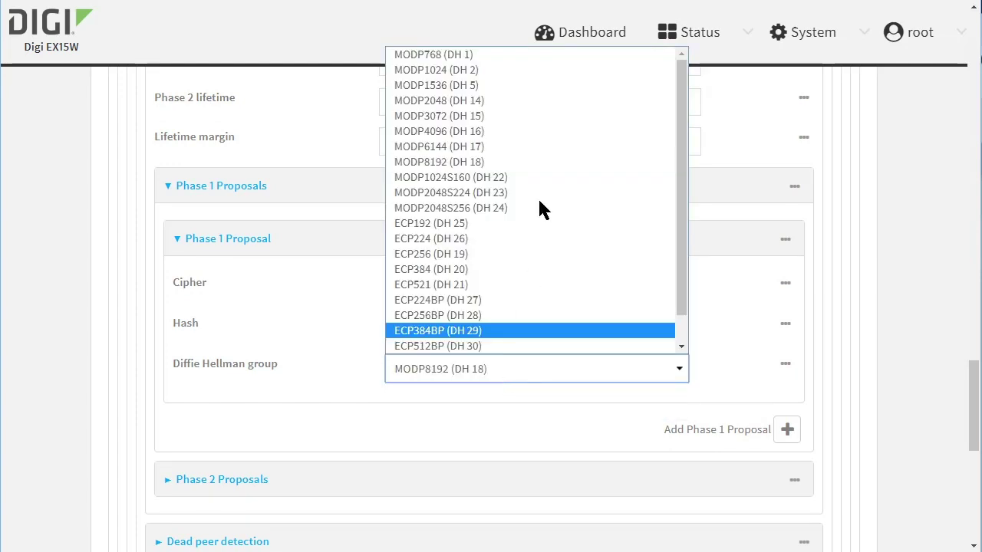
{"action": "left_click", "coordinate": [508, 75]}
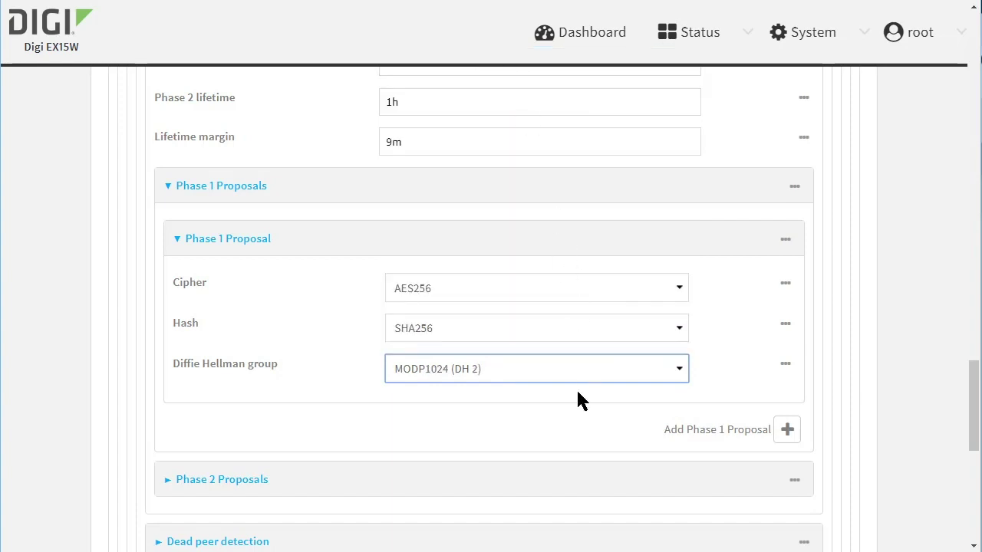
{"action": "scroll", "coordinate": [576, 388], "scroll_direction": "down", "scroll_amount": 2}
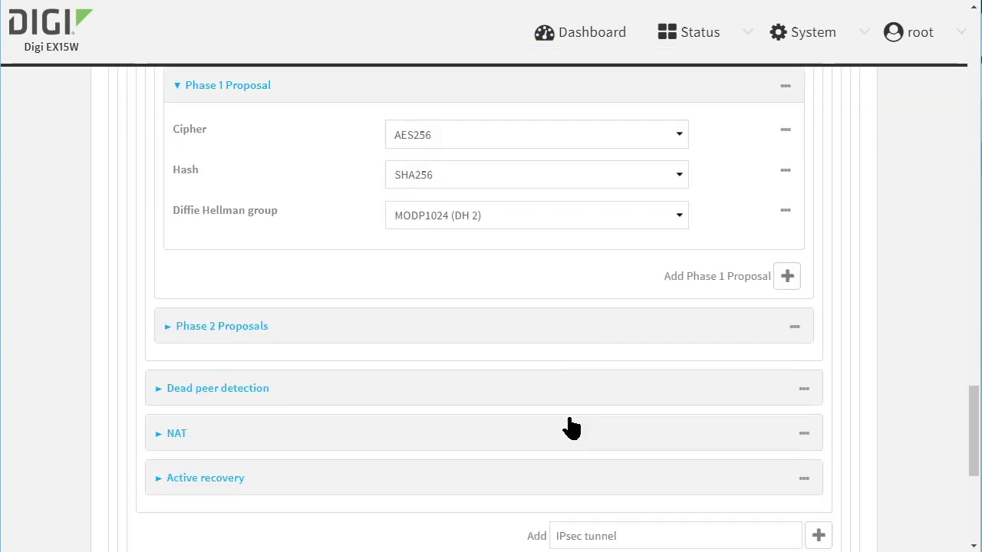
- Add a Phase 2 proposal with cipher AES256, hash SHA256 and MODP1024 (DH 2)
{"action": "left_click", "coordinate": [651, 331]}
{"action": "left_click", "coordinate": [784, 383]}
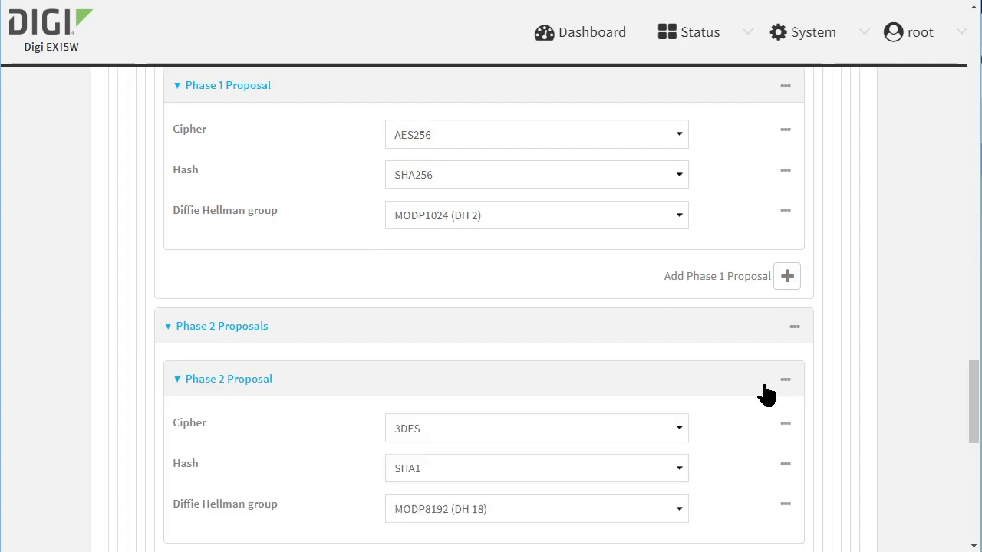
{"action": "scroll", "coordinate": [567, 285], "scroll_direction": "down", "scroll_amount": 2}
{"action": "left_click", "coordinate": [555, 274]}
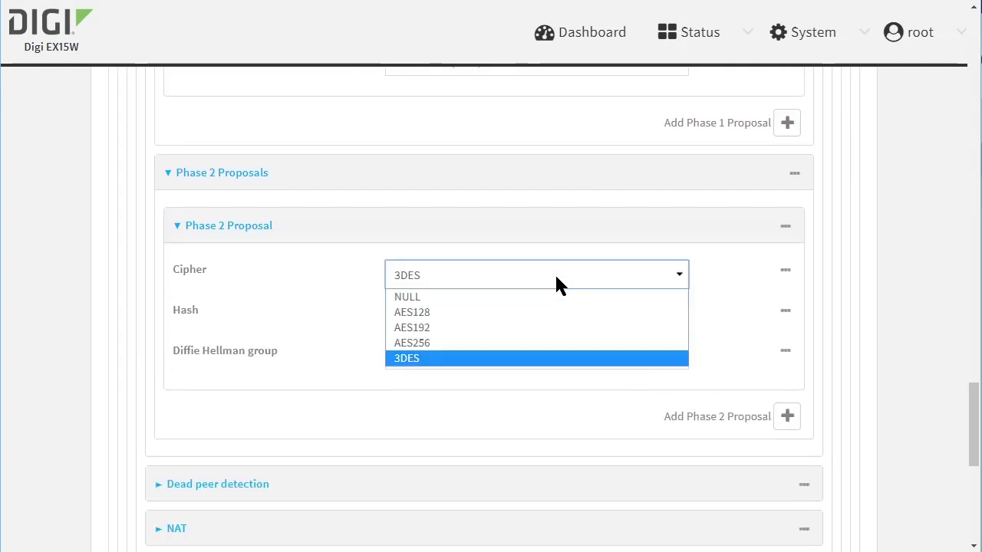
{"action": "left_click", "coordinate": [537, 345]}
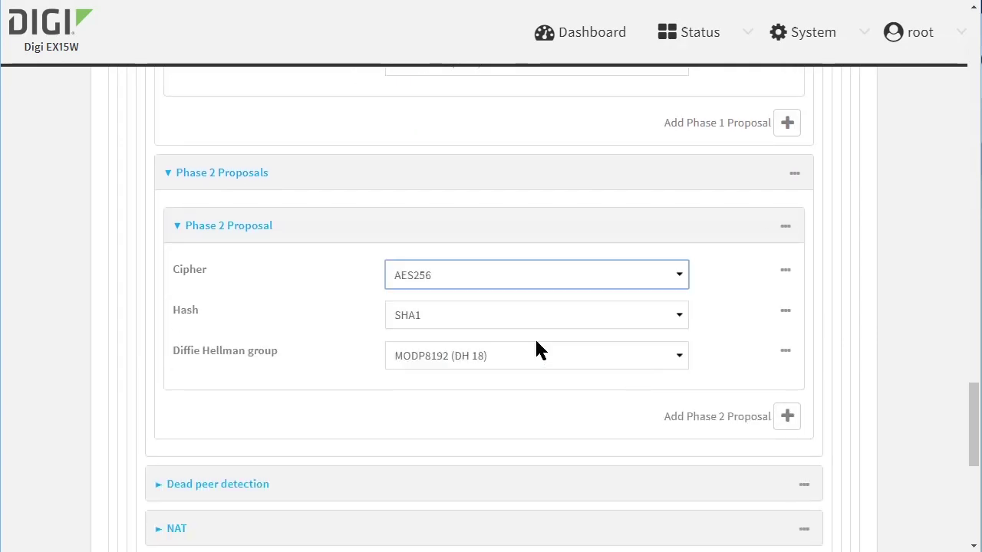
{"action": "left_click", "coordinate": [544, 317]}
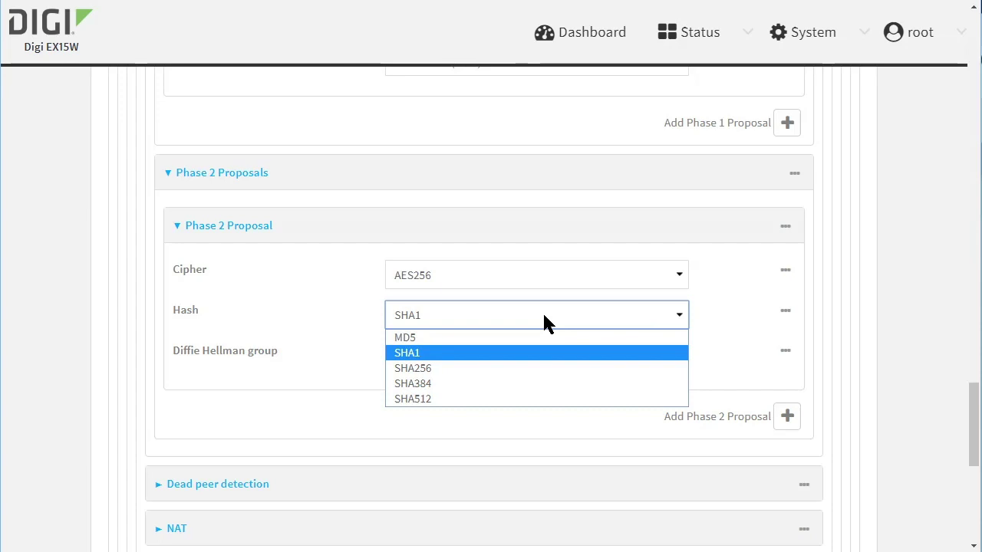
{"action": "left_click", "coordinate": [546, 374]}
{"action": "left_click", "coordinate": [561, 357]}
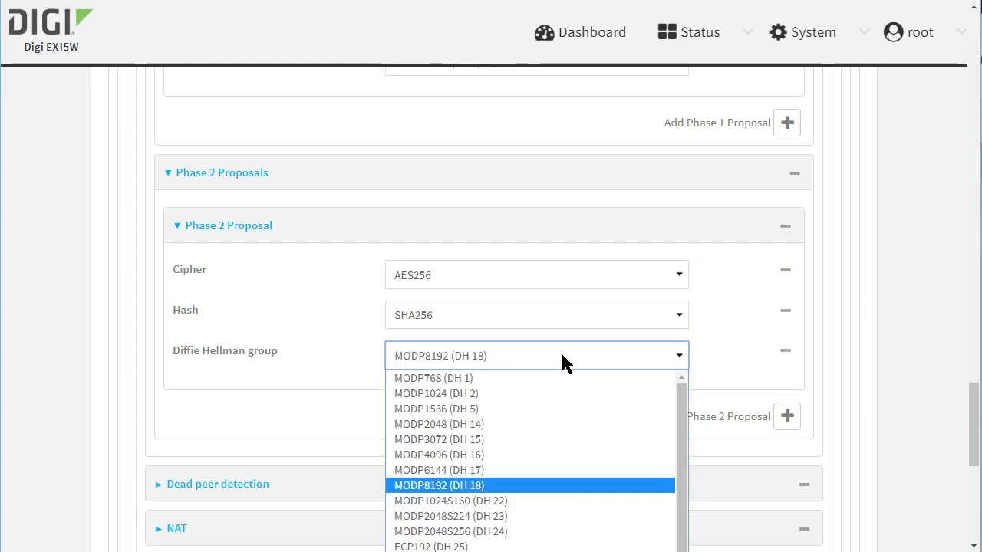
{"action": "left_click", "coordinate": [568, 394]}
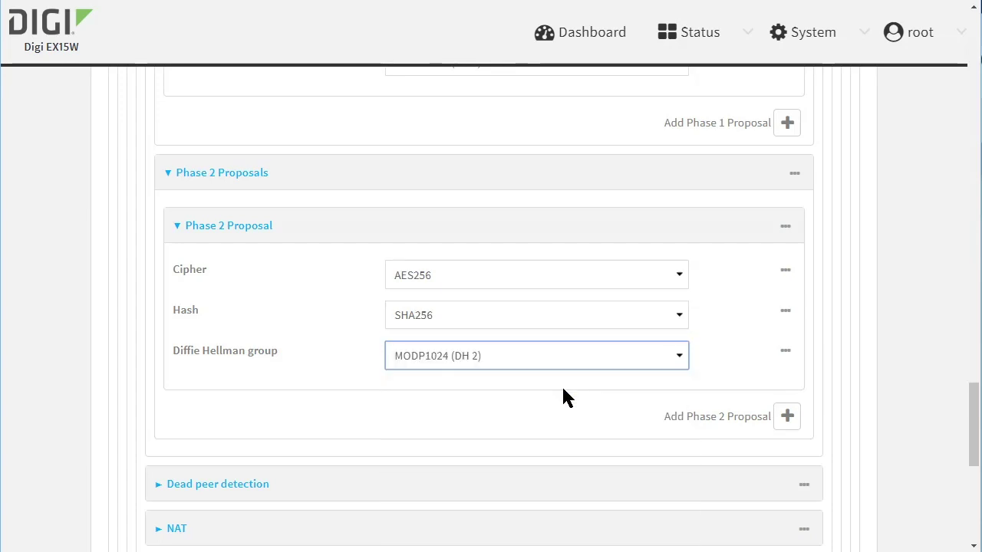
- Expand the dead peer detection settings, then return to the top of the configuration page
{"action": "scroll", "coordinate": [563, 396], "scroll_direction": "down", "scroll_amount": 2}
{"action": "left_click", "coordinate": [561, 334]}
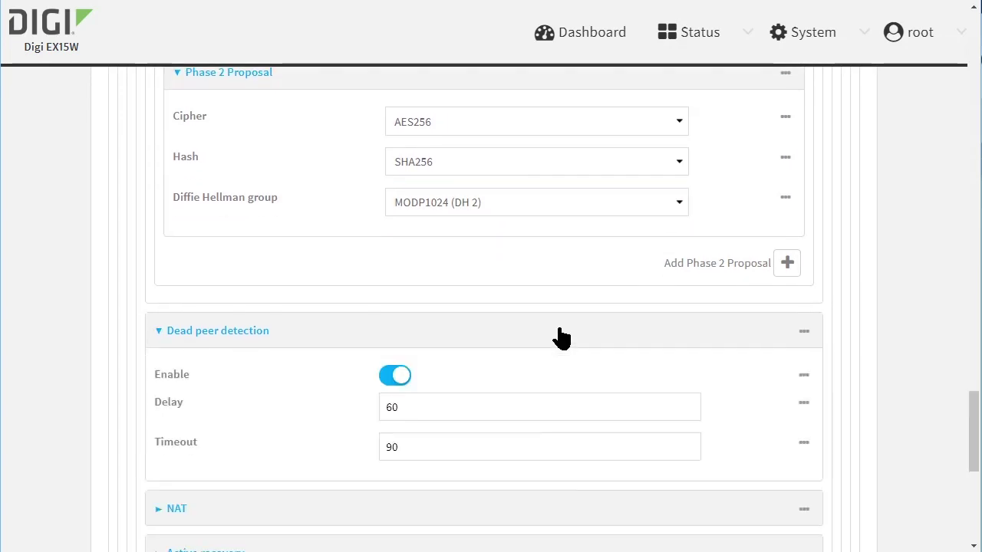
{"action": "scroll", "coordinate": [561, 339], "scroll_direction": "down", "scroll_amount": 2}
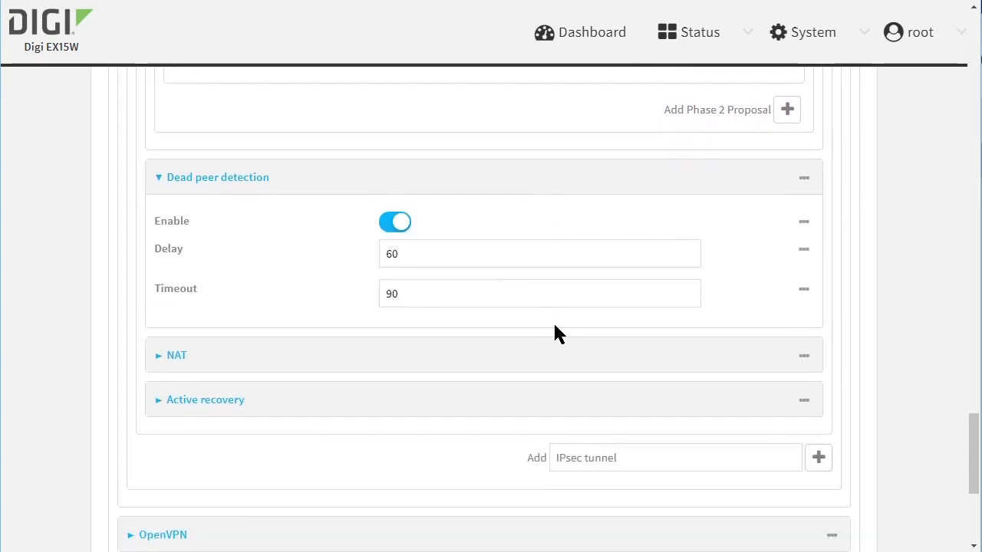
{"action": "scroll", "coordinate": [556, 333], "scroll_direction": "up", "scroll_amount": 10}
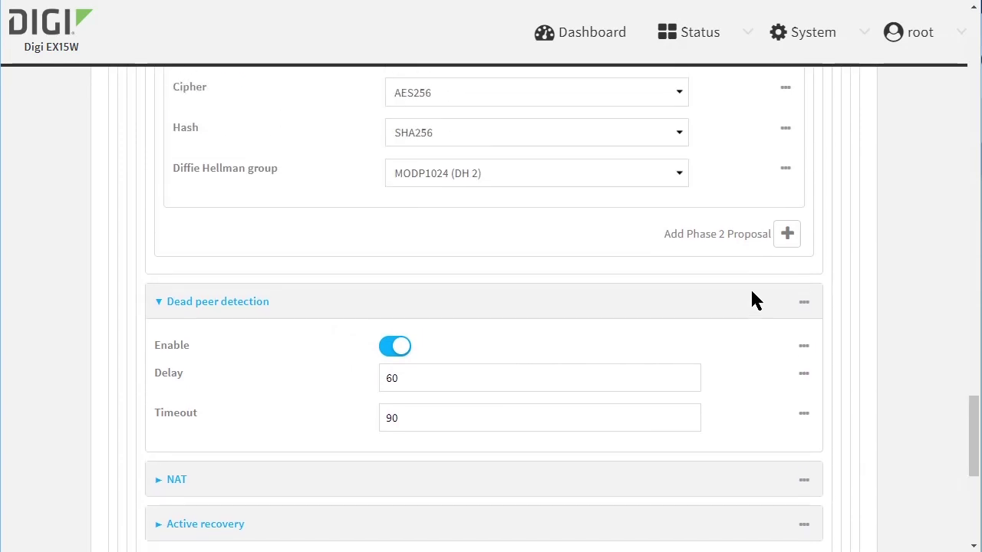
{"action": "scroll", "coordinate": [679, 292], "scroll_direction": "up", "scroll_amount": 15}
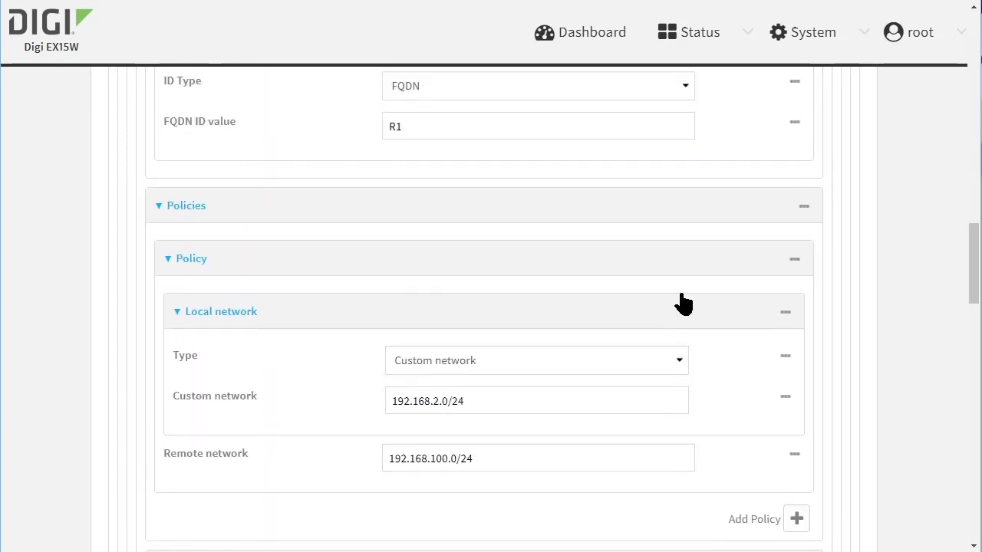
{"action": "scroll", "coordinate": [683, 291], "scroll_direction": "up", "scroll_amount": 8}
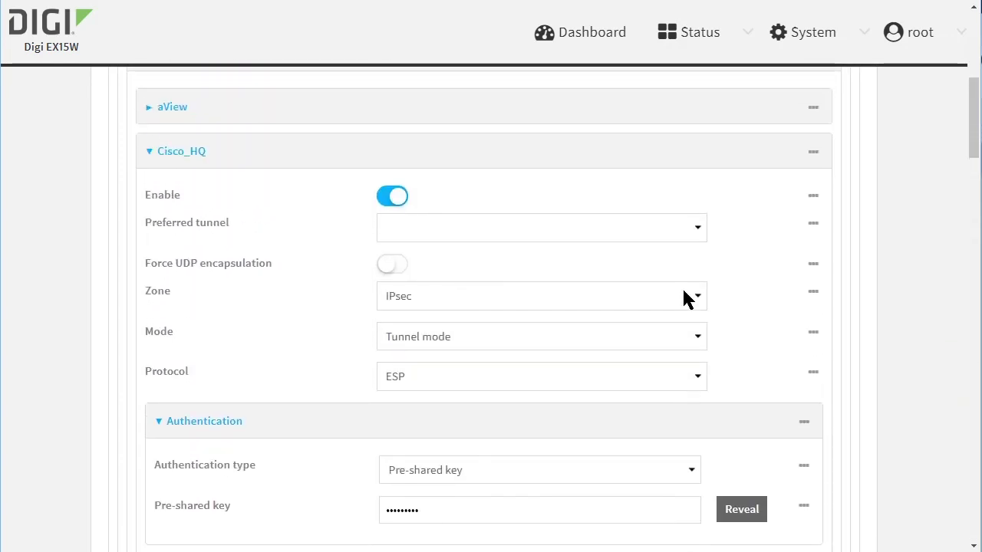
{"action": "scroll", "coordinate": [695, 300], "scroll_direction": "up", "scroll_amount": 2}
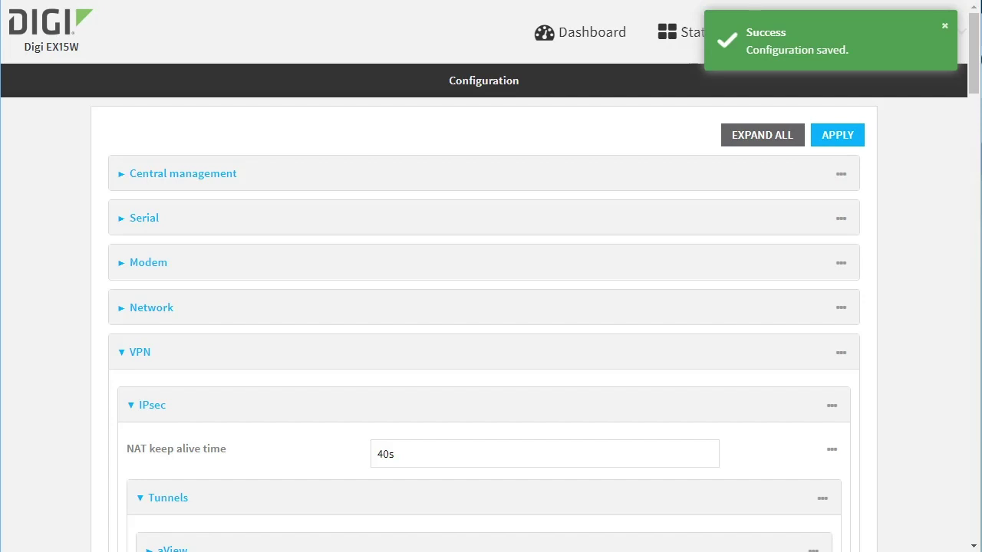
- Stop the continuous ping to 192.168.100.1 after 192 requests all timed out (100% loss)
{"action": "key", "text": "alt+Tab"}
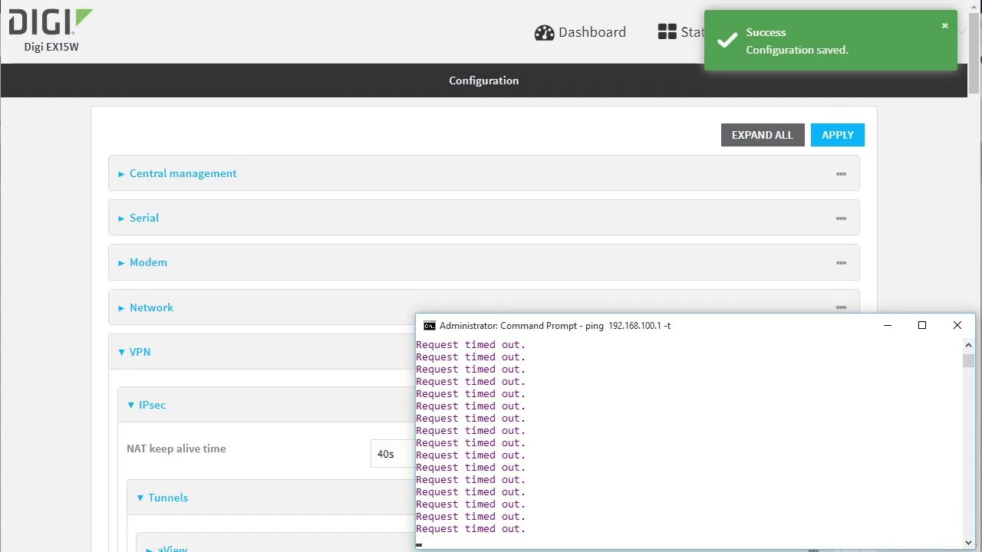
{"action": "key", "text": "ctrl+c"}
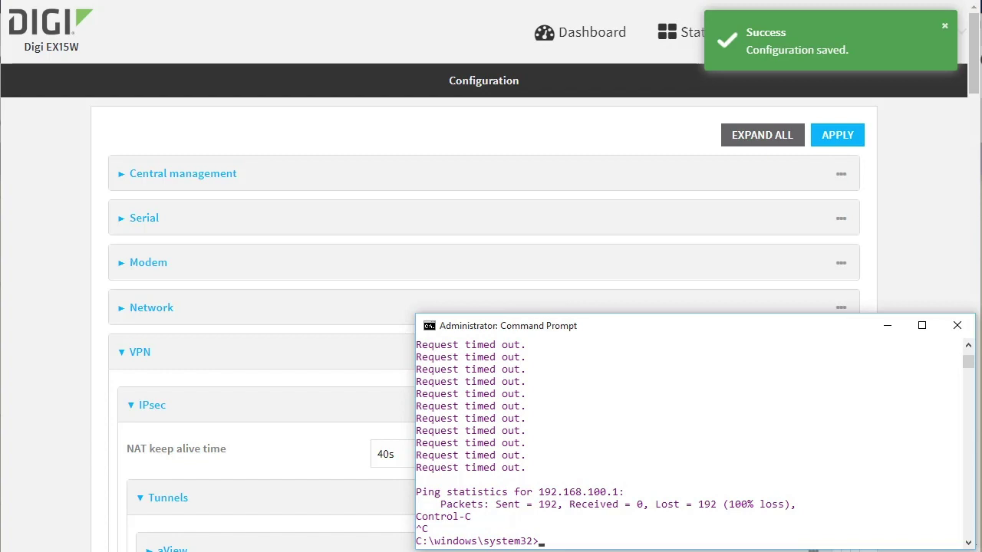
- Rerun R1's ISAKMP SA, ISAKMP peer and IPsec SA checks: peer 192.168.0.55 active, 0 packets encrypted
{"action": "key", "text": "alt+Tab"}
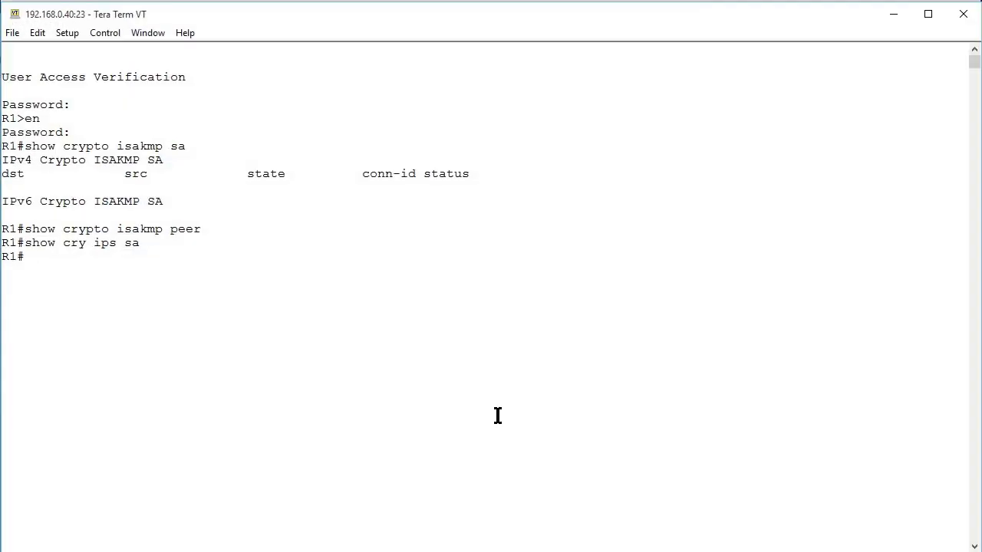
{"action": "key", "text": "Up"}
{"action": "key", "text": "Up"}
{"action": "key", "text": "Up"}
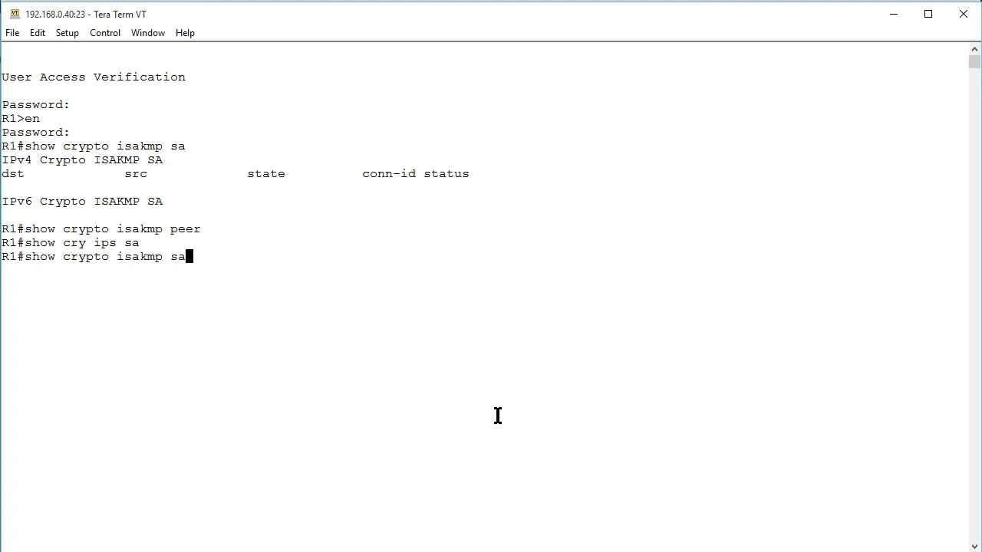
{"action": "key", "text": "Return"}
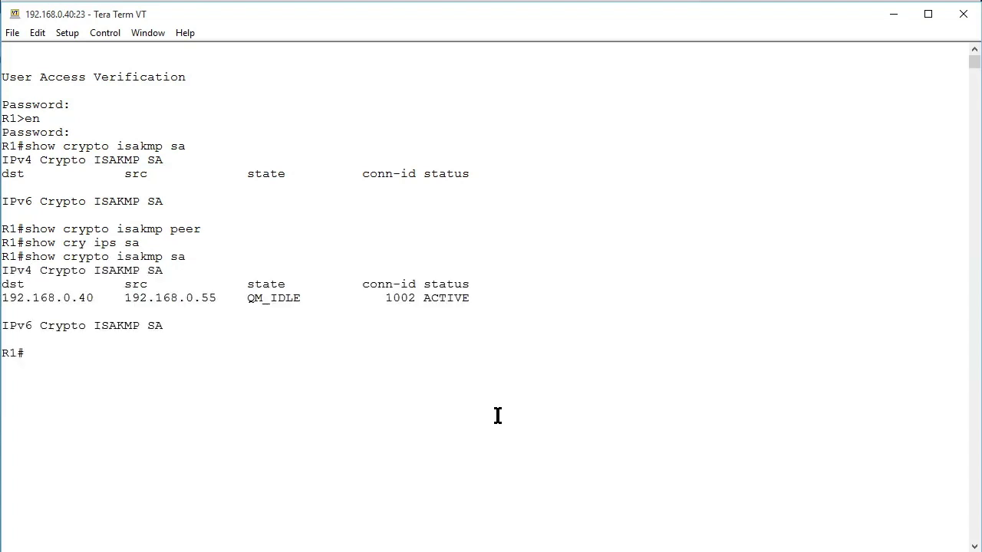
{"action": "key", "text": "Up"}
{"action": "key", "text": "Up"}
{"action": "key", "text": "Up"}
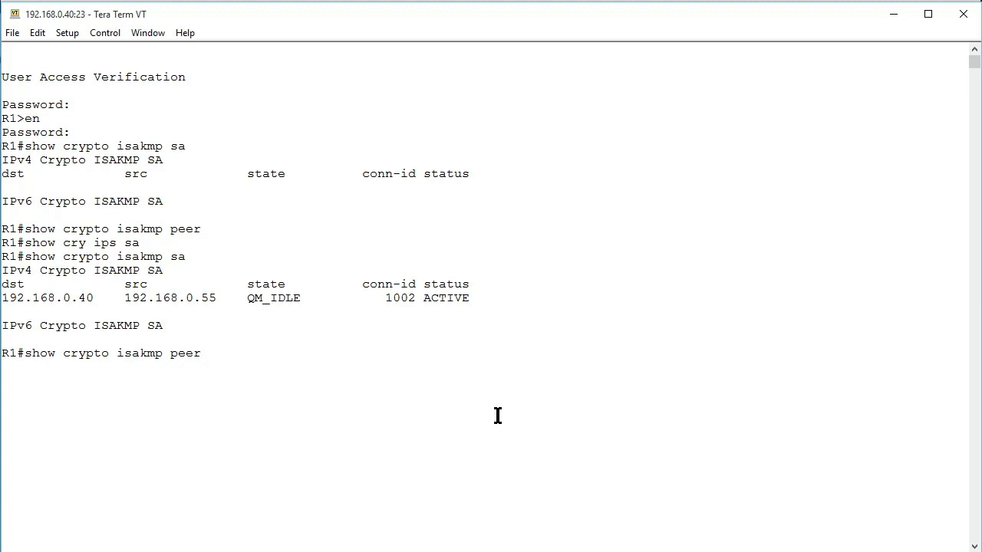
{"action": "key", "text": "Return"}
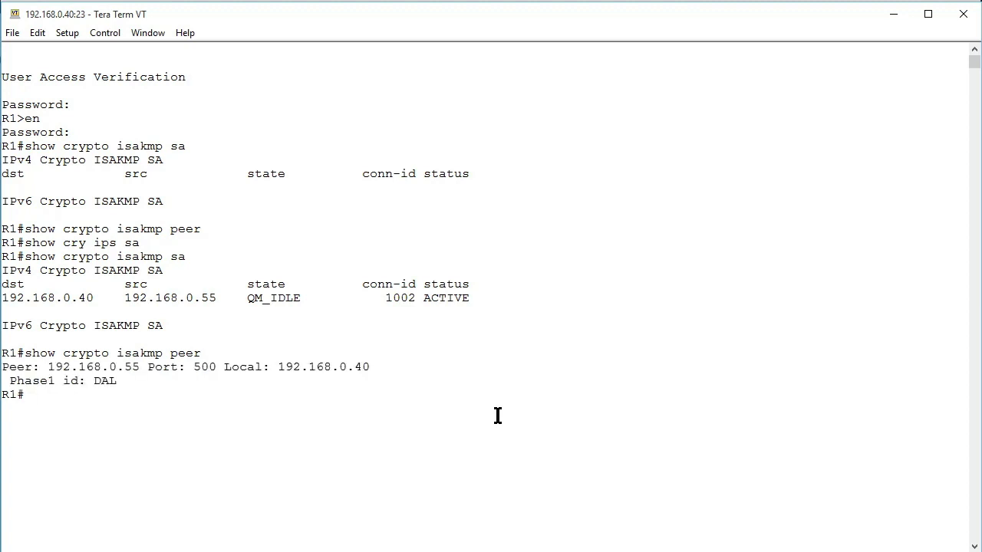
{"action": "key", "text": "Up"}
{"action": "key", "text": "Up"}
{"action": "key", "text": "Up"}
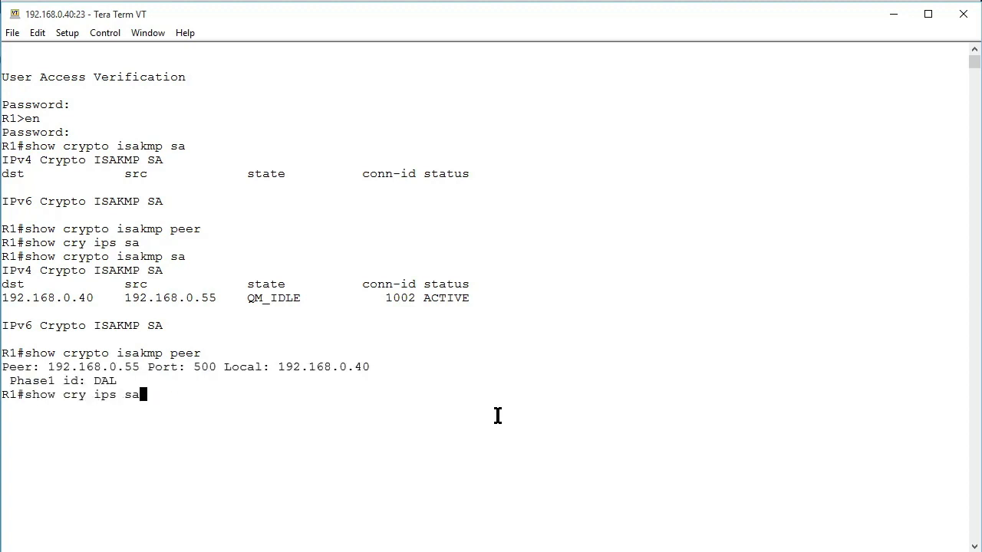
{"action": "key", "text": "Return"}
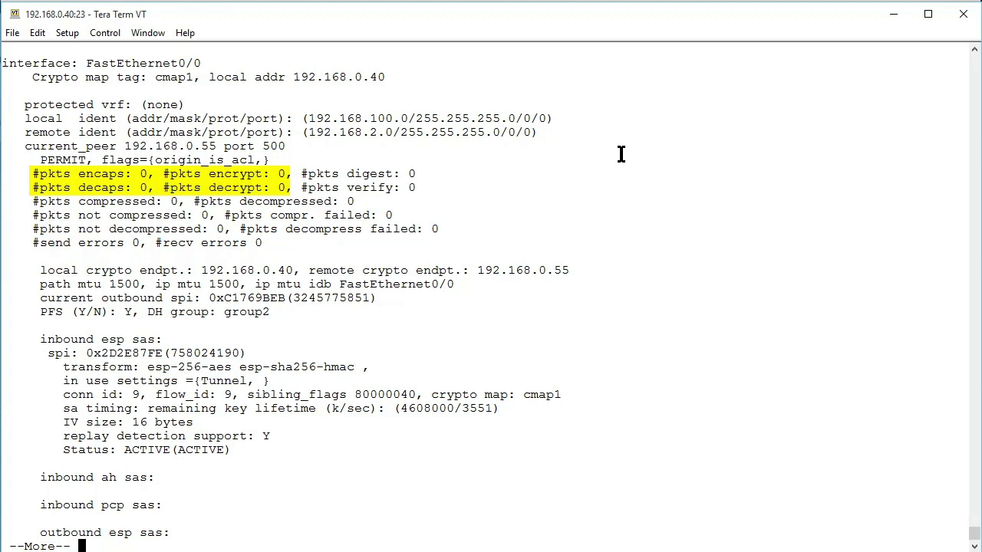
{"action": "key", "text": "space"}
{"action": "key", "text": "alt+Tab"}
- Restart the ping to 192.168.100.1 and confirm R1's IPsec SA reaches 13 packets encrypted/decrypted
{"action": "key", "text": "Up"}
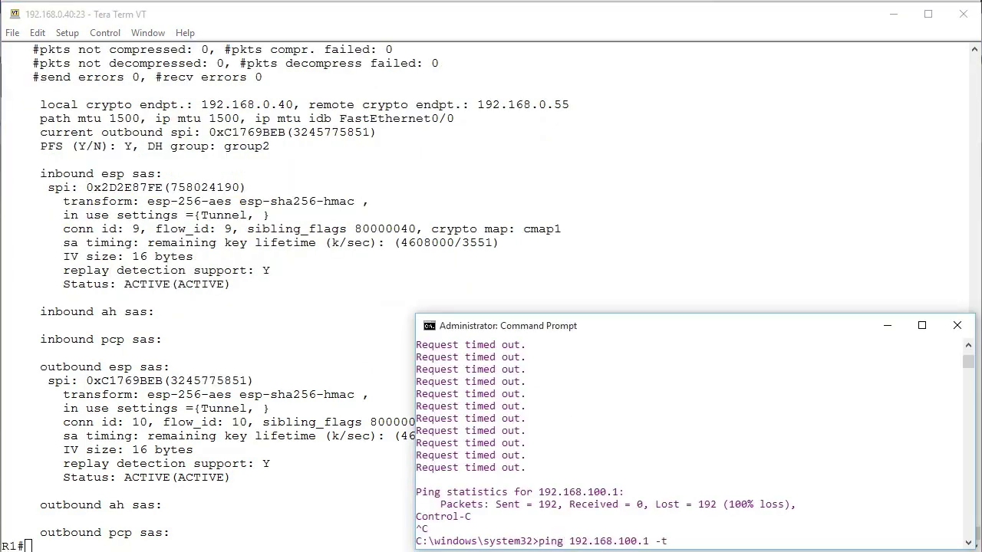
{"action": "key", "text": "Return"}
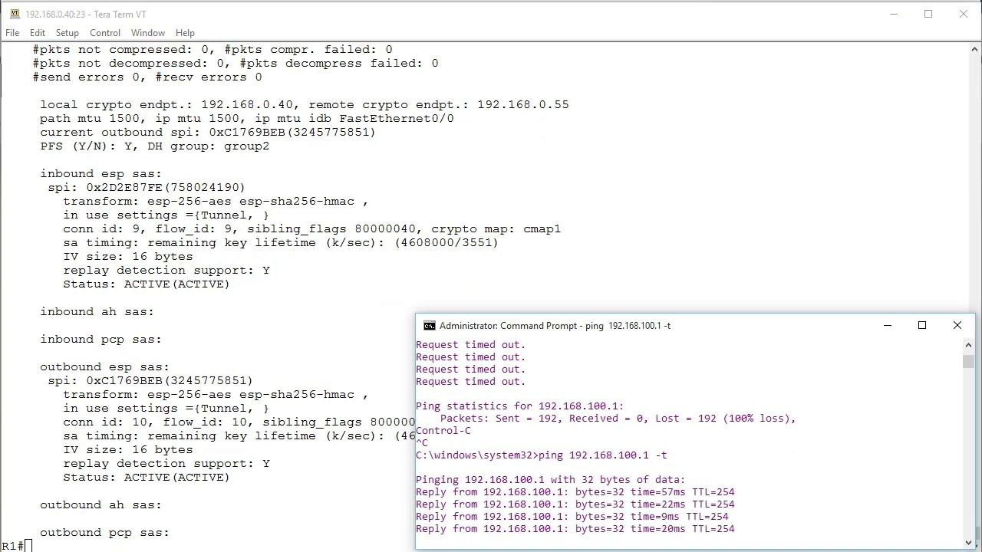
{"action": "left_click", "coordinate": [557, 235]}
{"action": "type", "text": "show cry ips sa"}
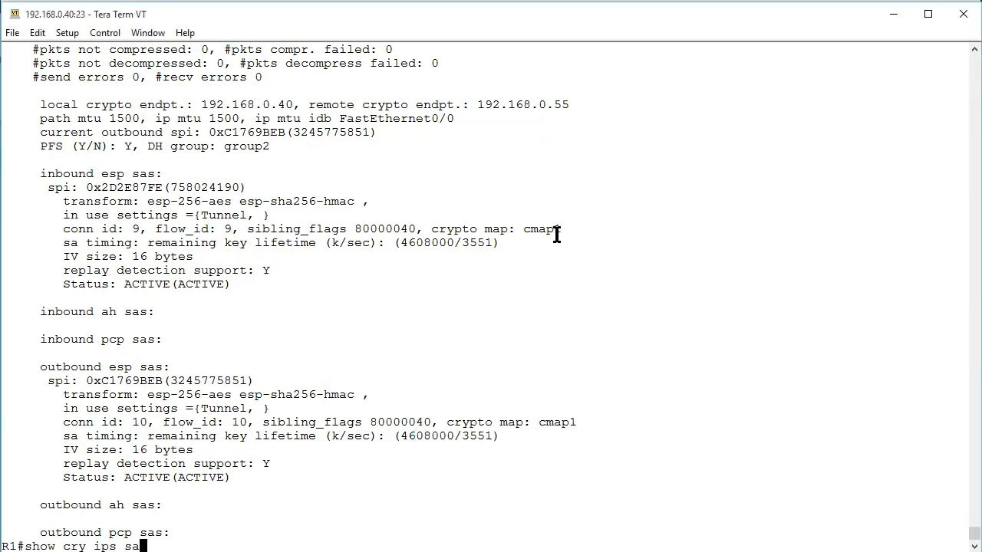
{"action": "key", "text": "Return"}
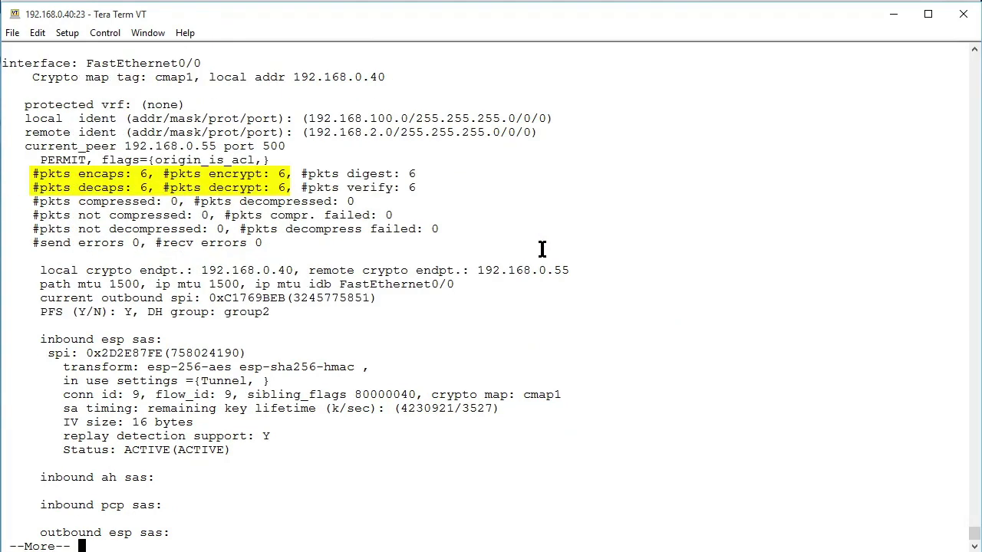
{"action": "key", "text": "q"}
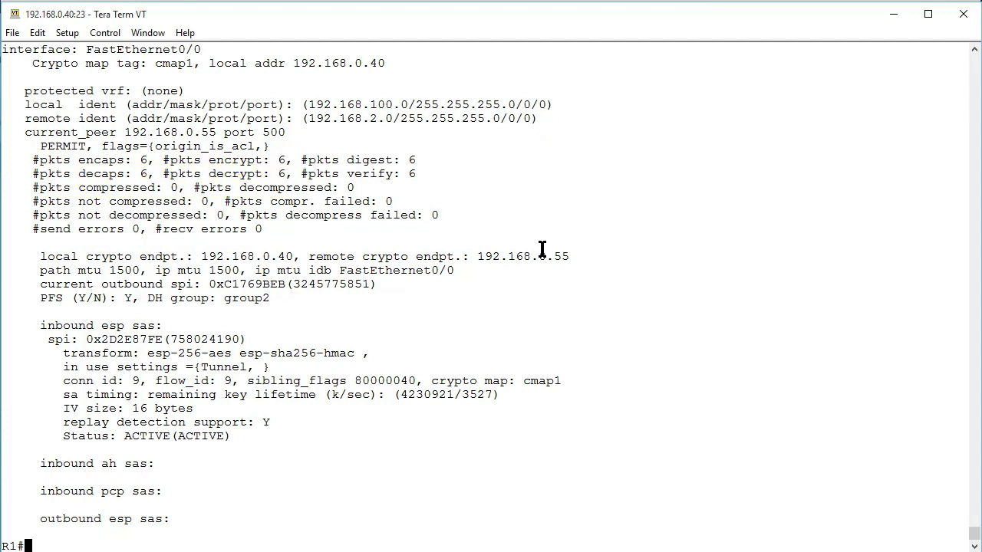
{"action": "key", "text": "Up"}
{"action": "key", "text": "Return"}
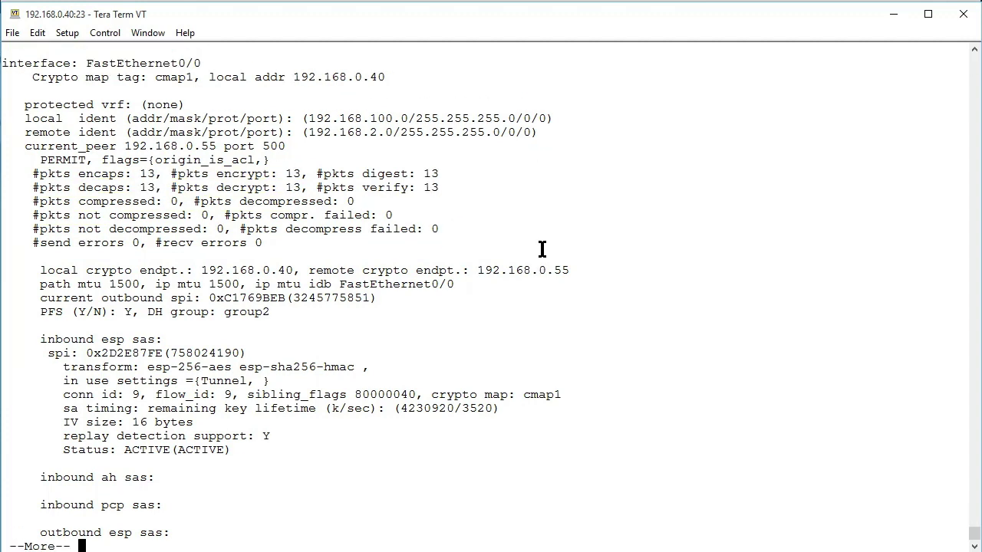
{"action": "key", "text": "q"}
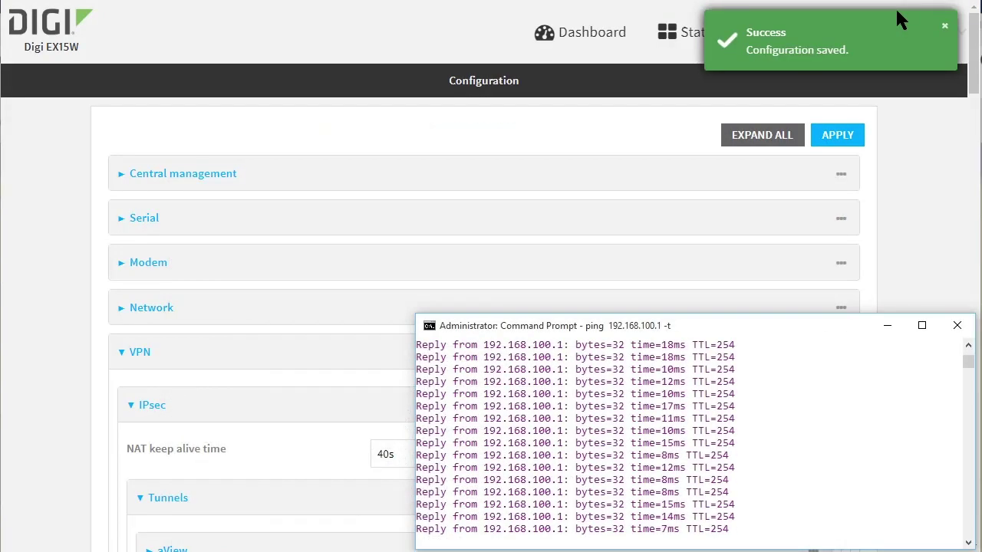
- Go to Status > VPN > IPsec to view the Cisco_HQ tunnel and Policy 1 connection status
{"action": "left_click", "coordinate": [666, 41]}
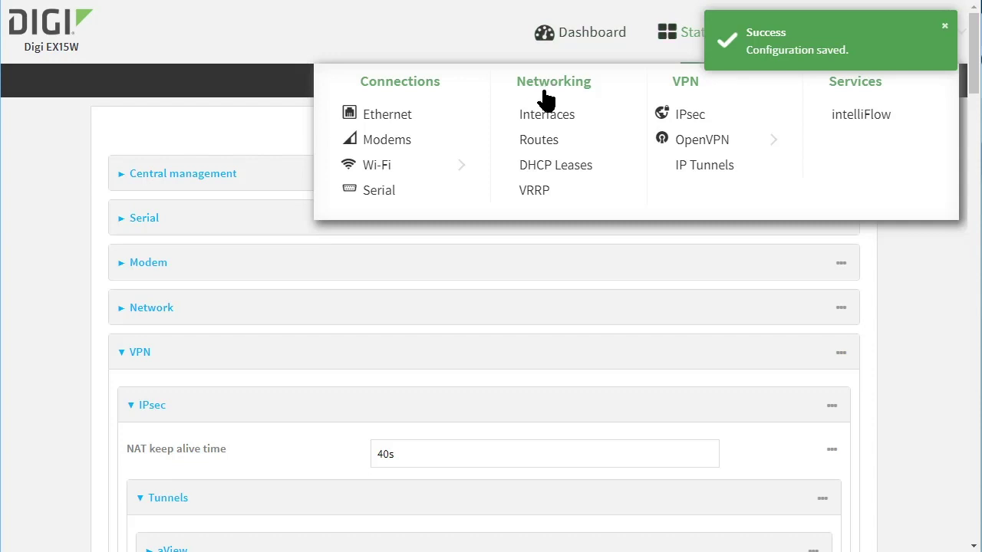
{"action": "left_click", "coordinate": [694, 115]}
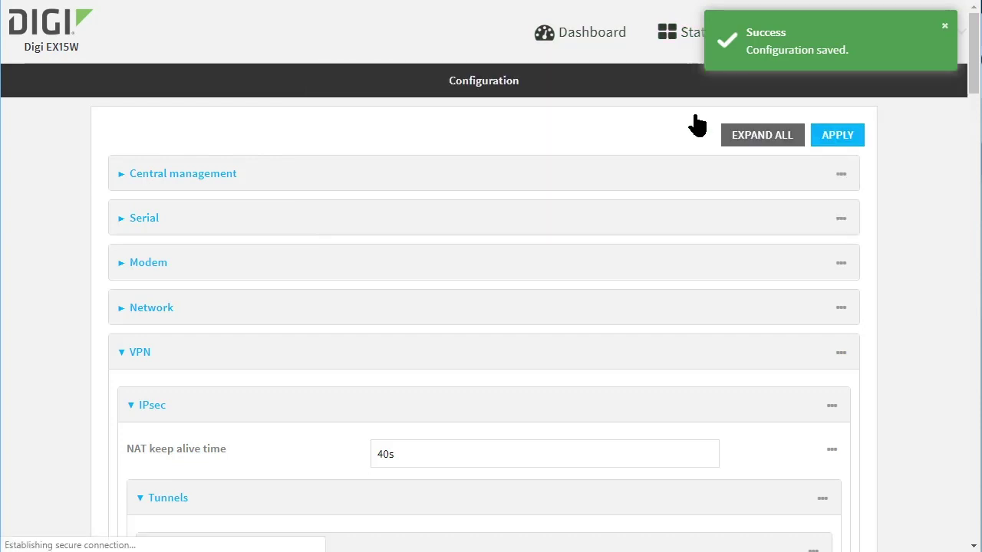